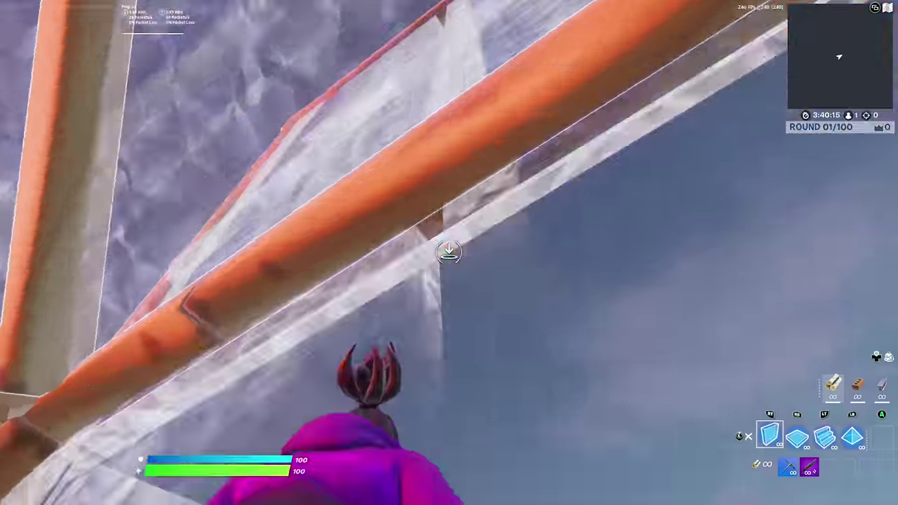
left_click(449, 253)
left_click(449, 252)
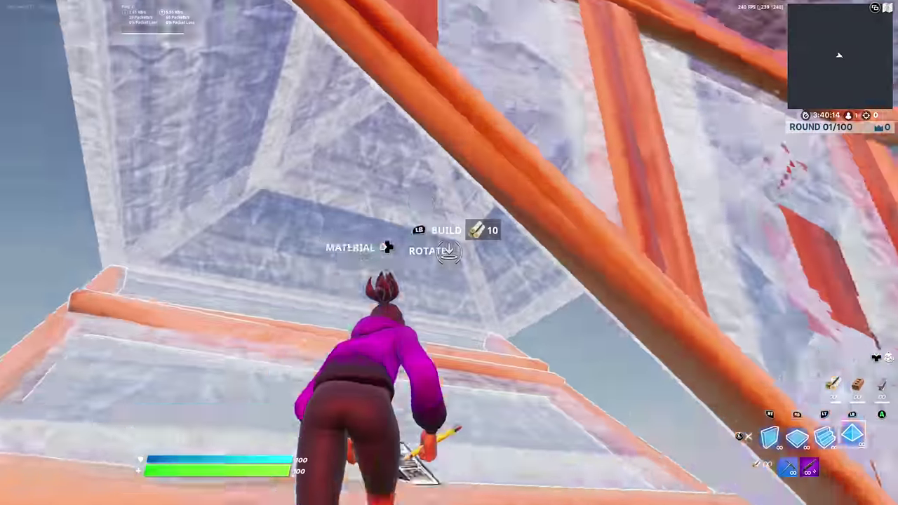
left_click(449, 253)
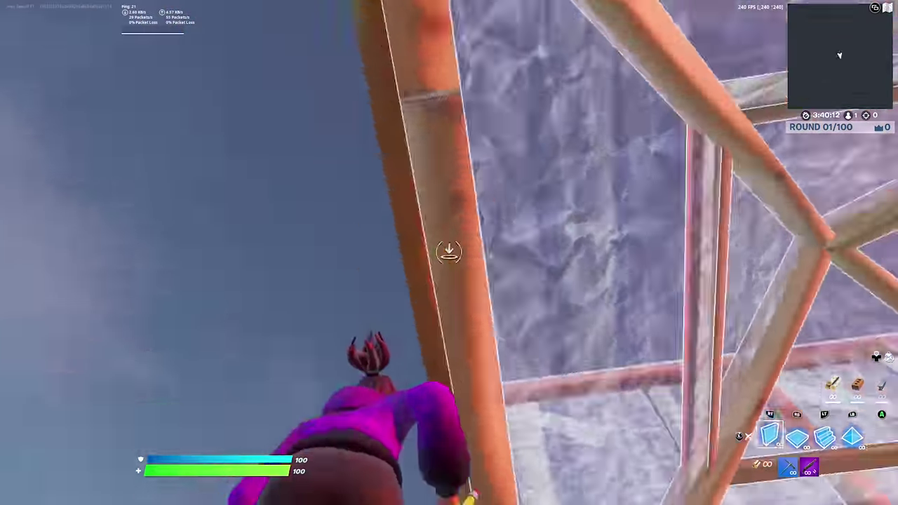
left_click(449, 253)
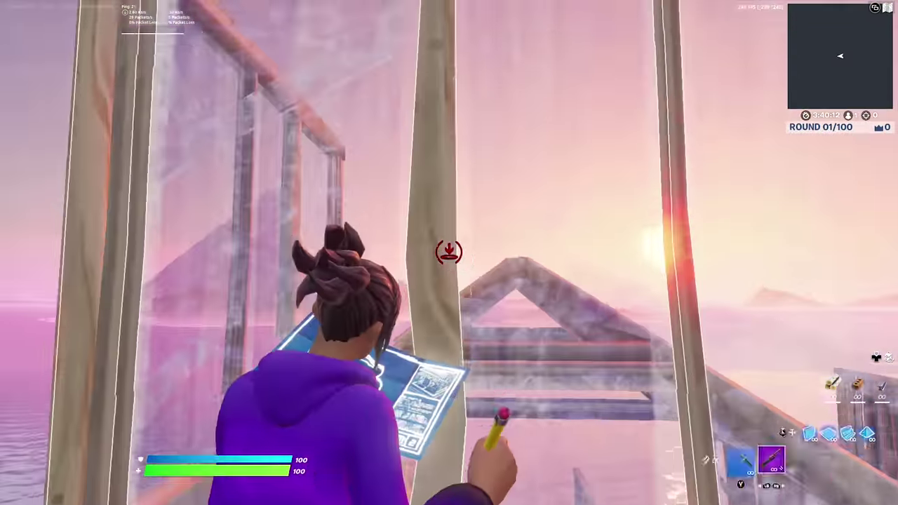
left_click(449, 252)
left_click(449, 253)
key("g")
left_click(449, 253)
left_click(449, 253)
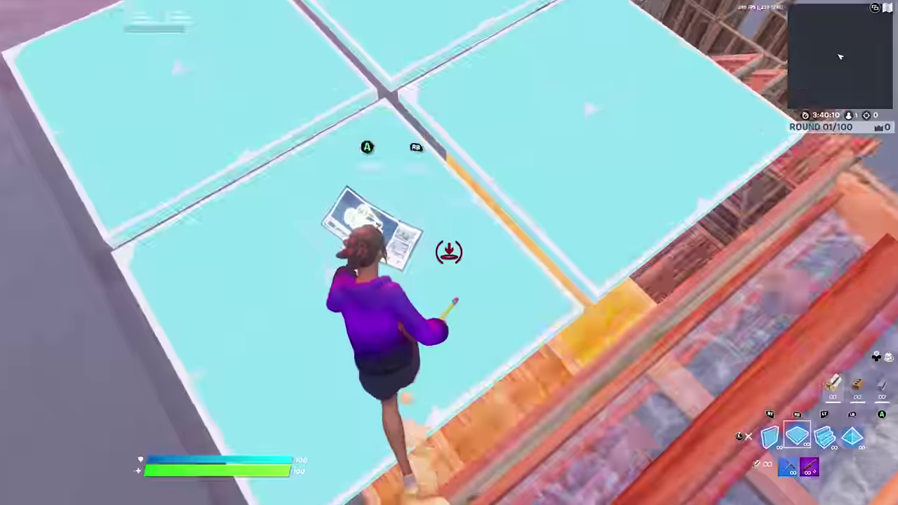
left_click(449, 252)
left_click(449, 253)
left_click(449, 252)
key("g")
left_click(449, 253)
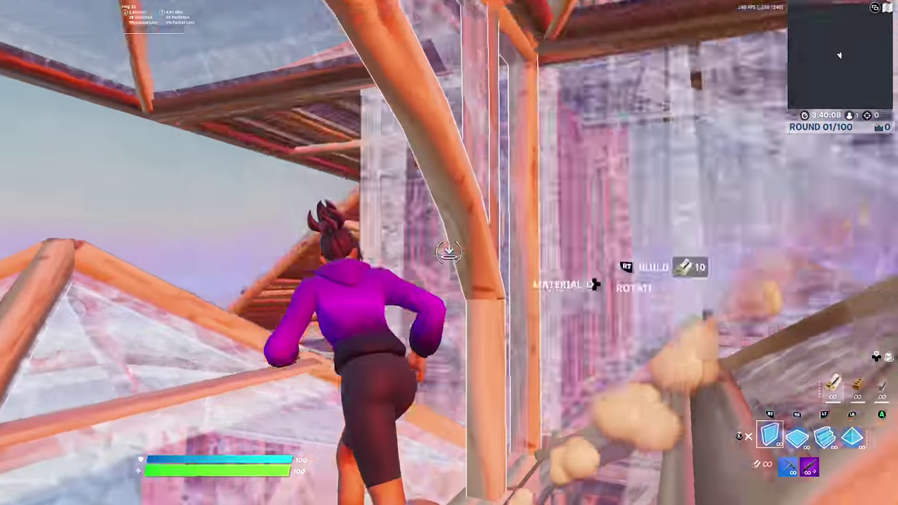
left_click(449, 252)
key("1")
left_click(448, 252)
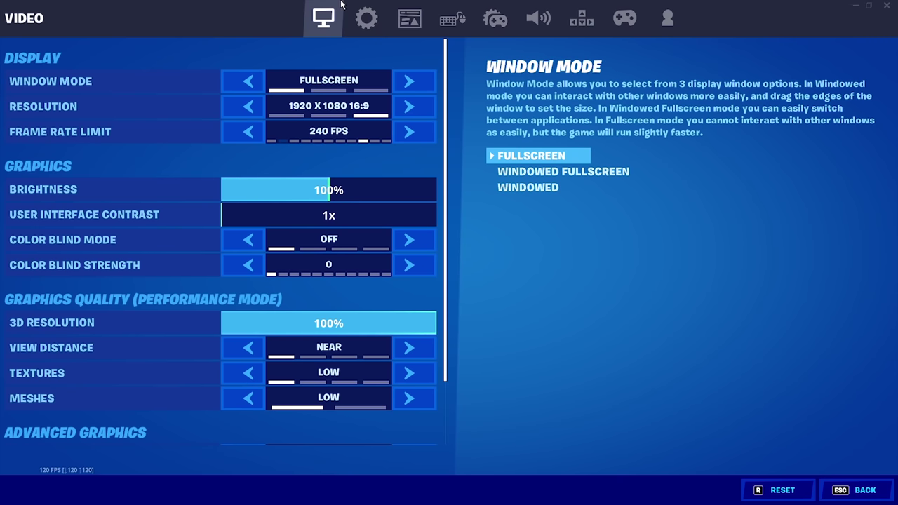
Step: Review the video settings, from window mode and frame rate limit down to VSync and rendering mode
scroll(306, 105, "down", 2)
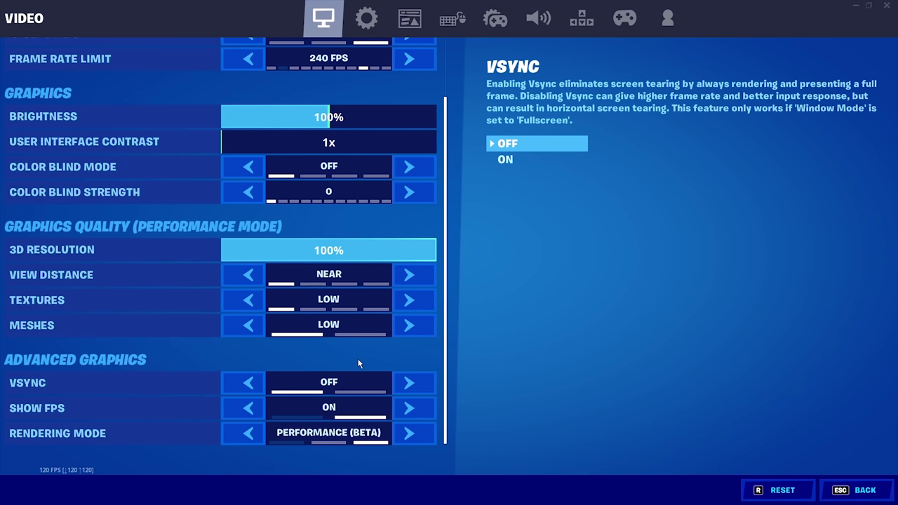
scroll(179, 47, "up", 2)
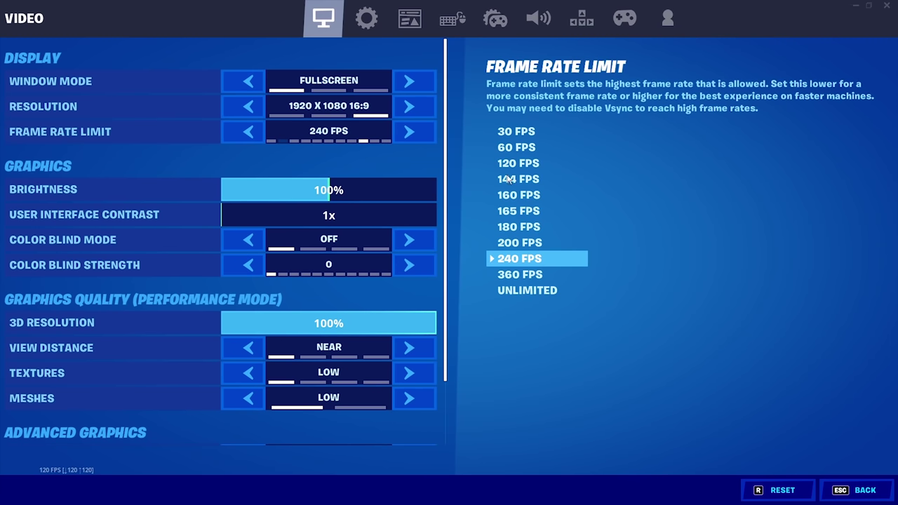
scroll(166, 155, "down", 1)
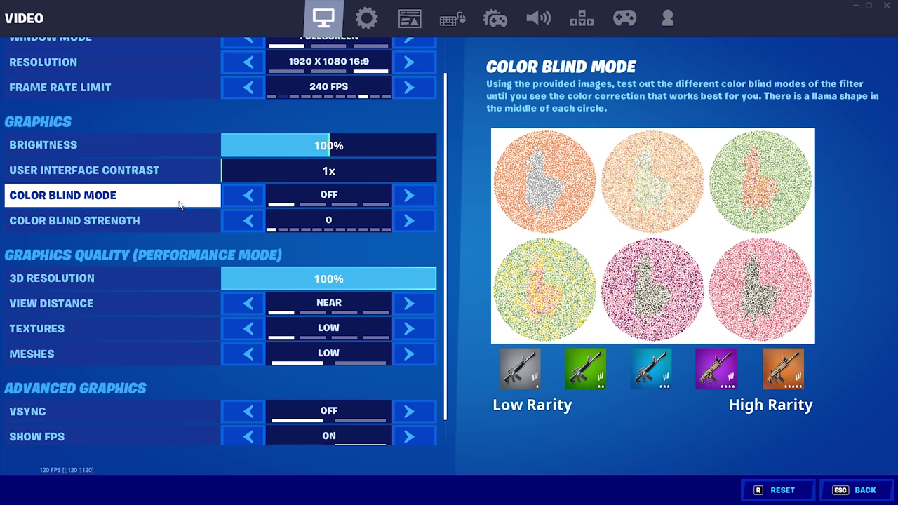
scroll(179, 205, "down", 1)
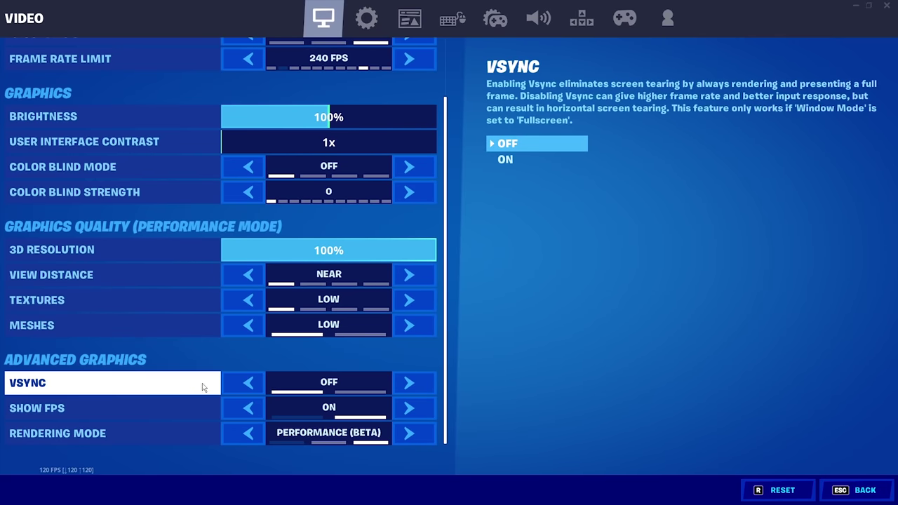
Step: Review the Game, Game UI and Controller Options settings, including building, HUD, sensitivity and deadzone values
left_click(366, 18)
scroll(199, 162, "down", 10)
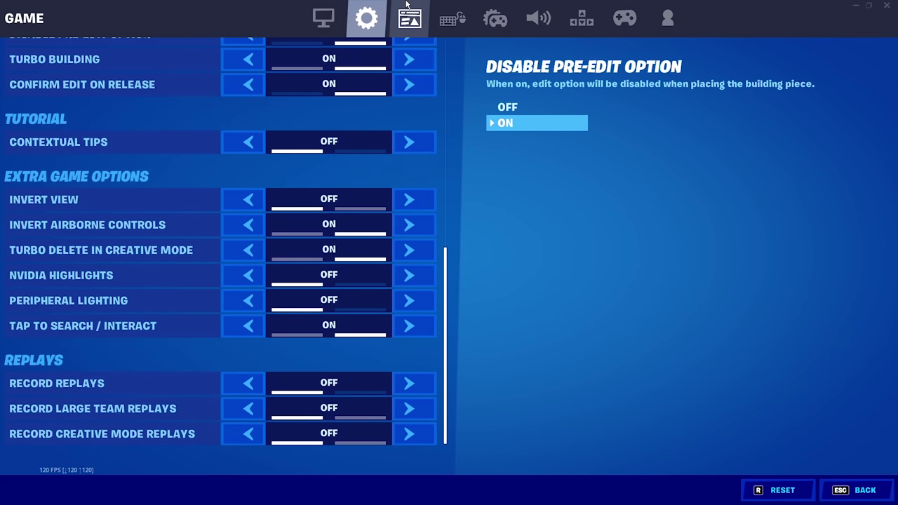
left_click(406, 8)
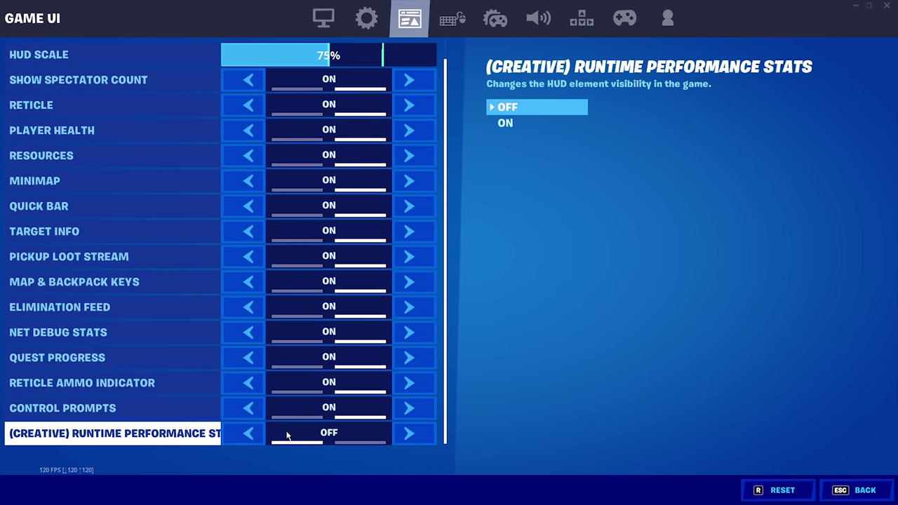
left_click(498, 20)
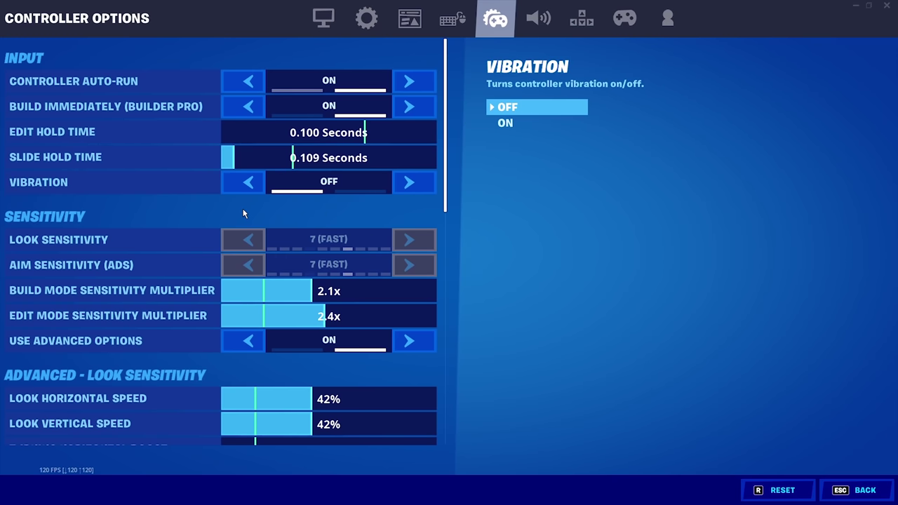
left_click_drag(446, 133, 449, 383)
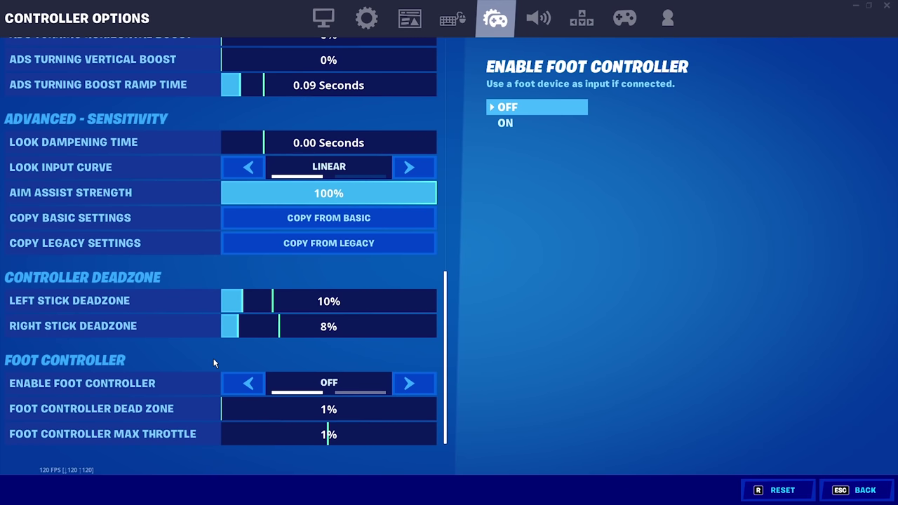
Step: Review the audio settings, covering volume, sound quality, 3D headphones, the subtitle options, output device and voice chat
left_click(539, 18)
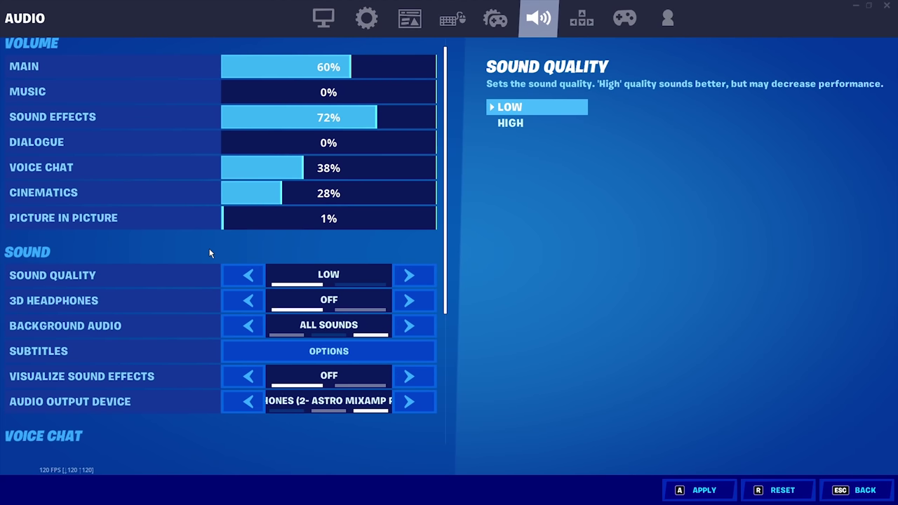
scroll(185, 240, "down", 1)
scroll(196, 246, "down", 1)
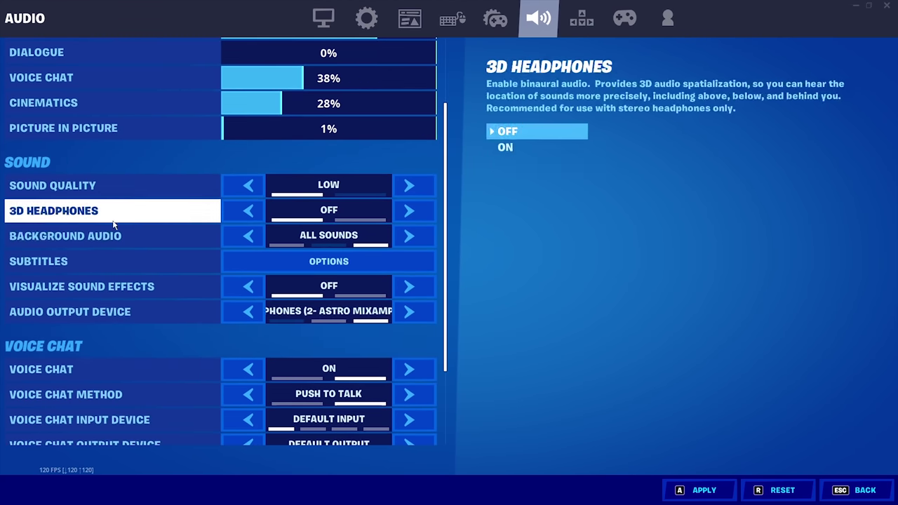
scroll(120, 258, "down", 1)
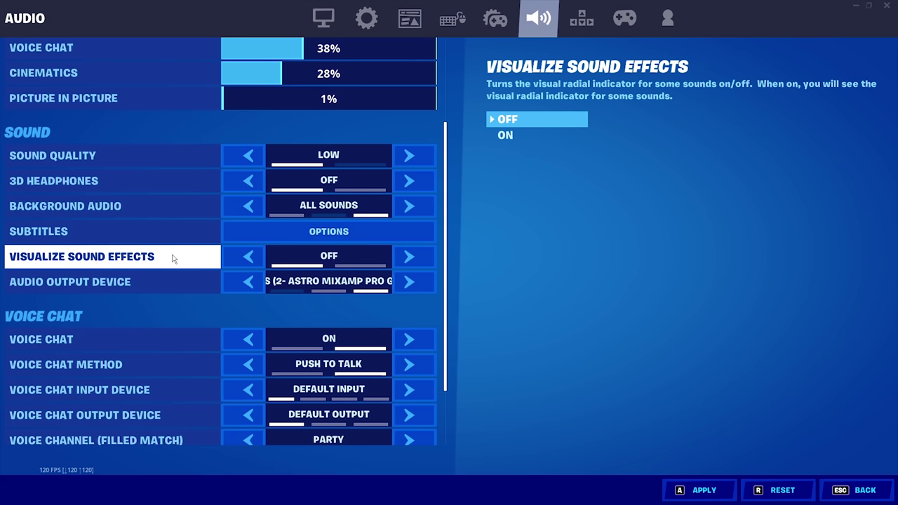
left_click(327, 229)
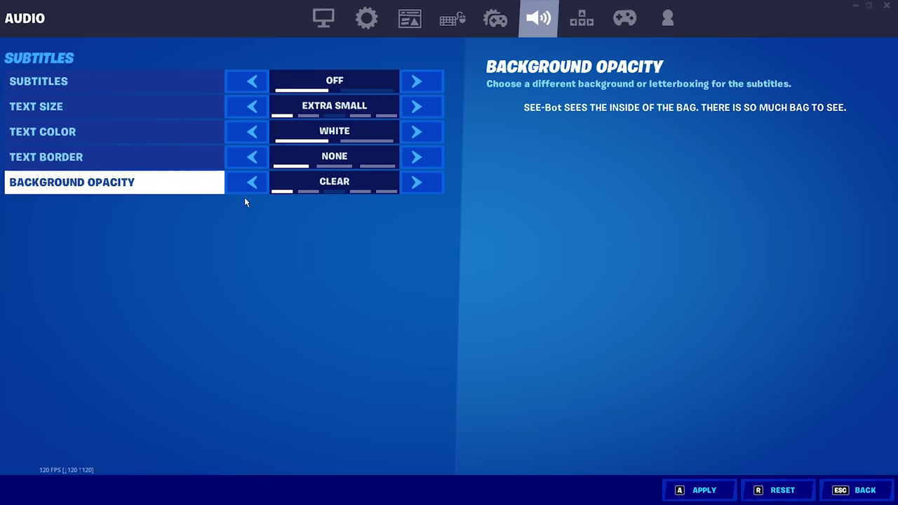
key("Escape")
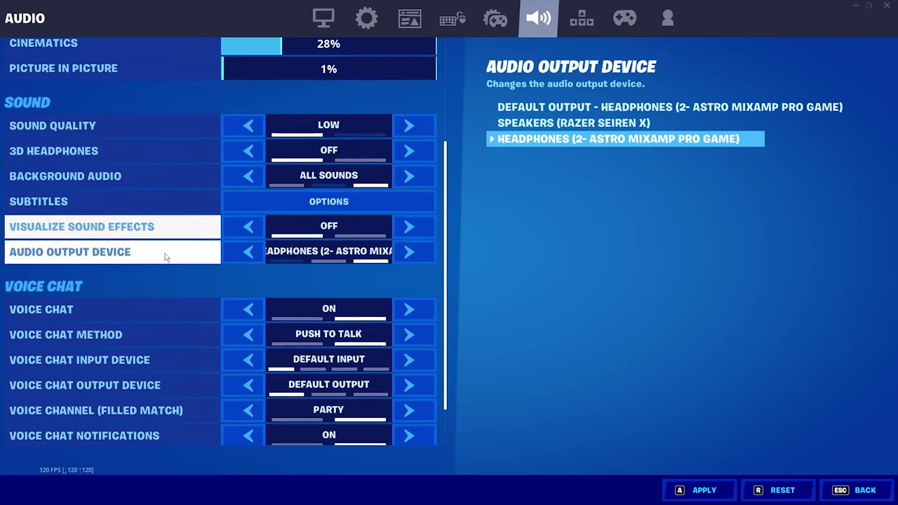
scroll(165, 256, "down", 2)
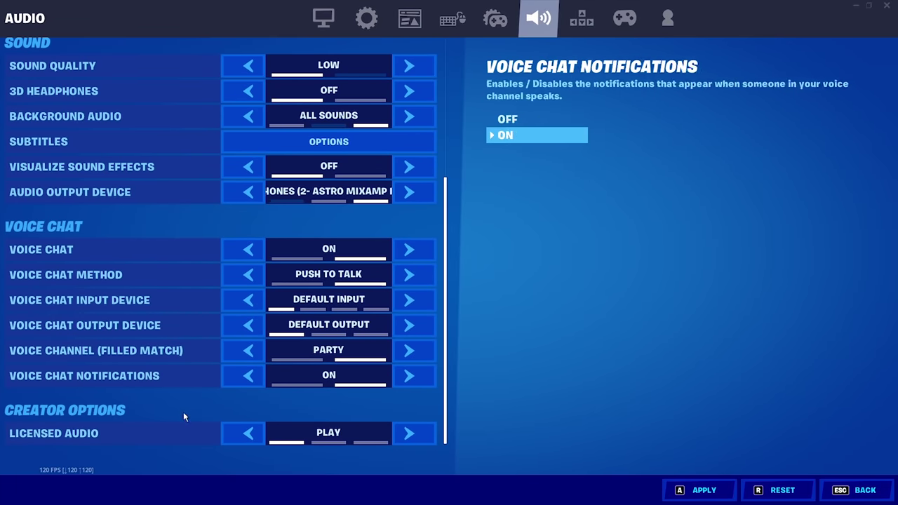
Step: Review the controller button configuration and the account and privacy settings
left_click(624, 18)
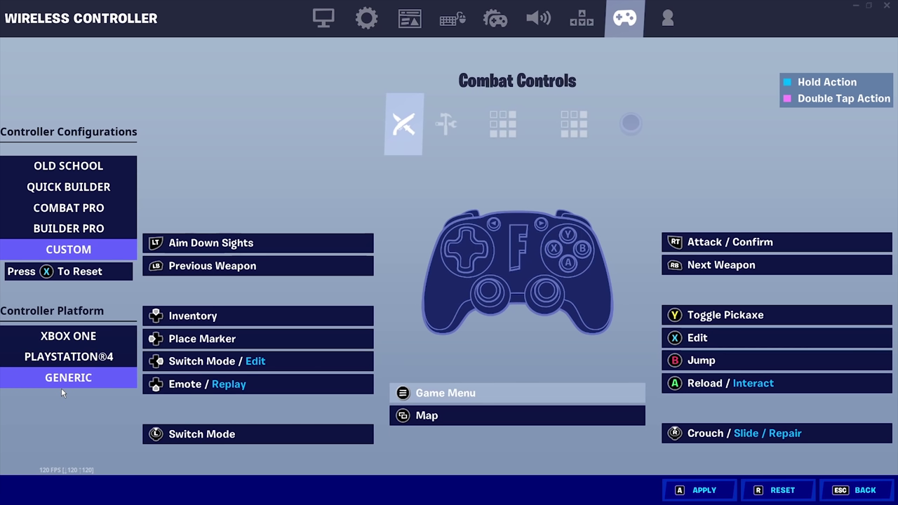
left_click(658, 26)
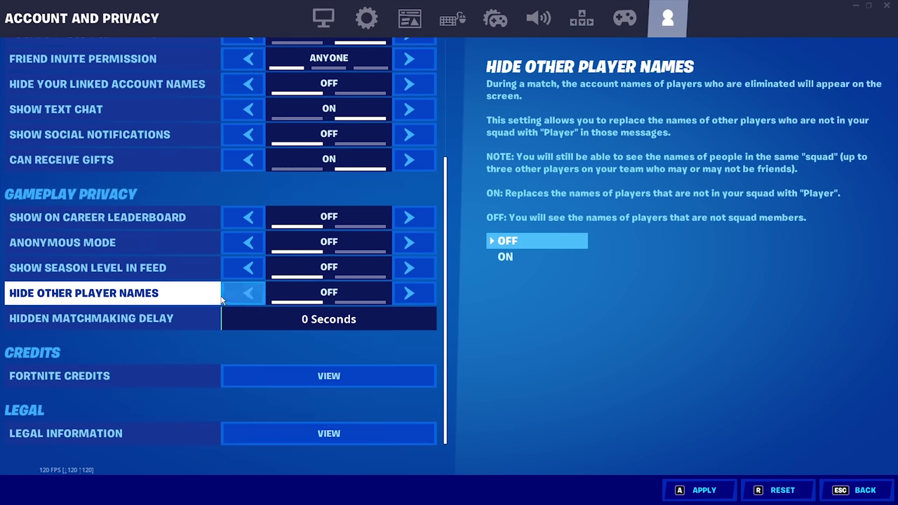
scroll(221, 300, "up", 1)
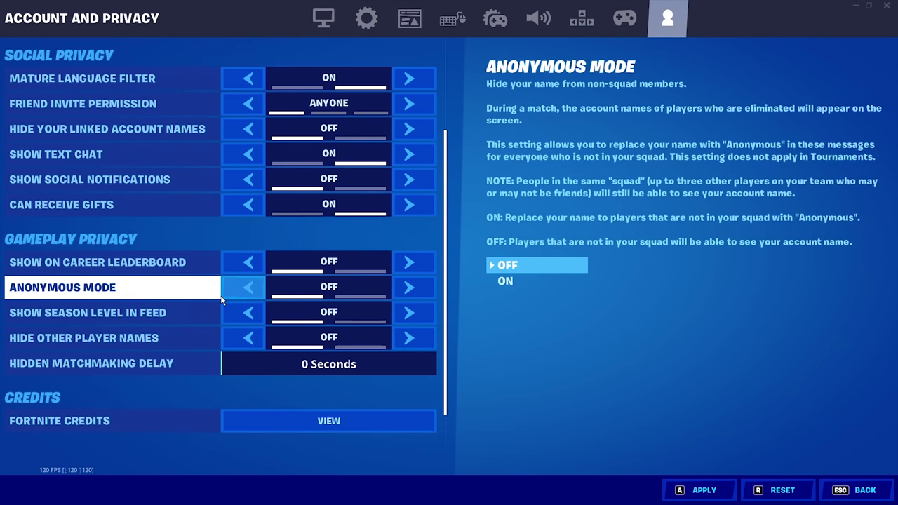
scroll(221, 300, "up", 1)
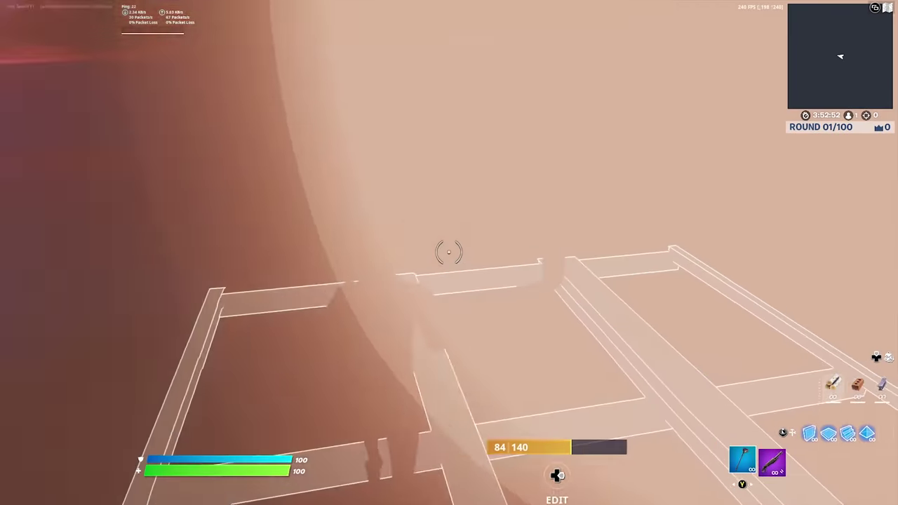
key("f")
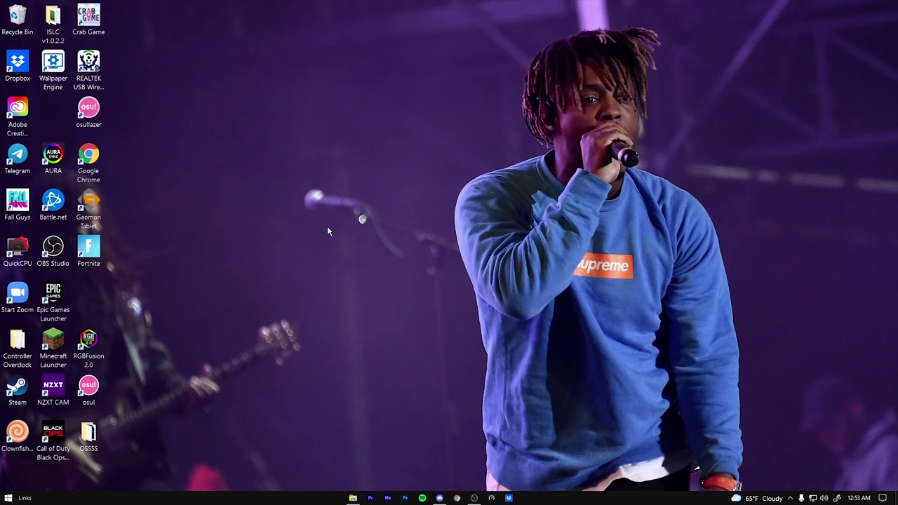
Step: Open the Windows temporary files folder by running %temp%
key("super+r")
left_click_drag(133, 390, 399, 208)
type("%temp%")
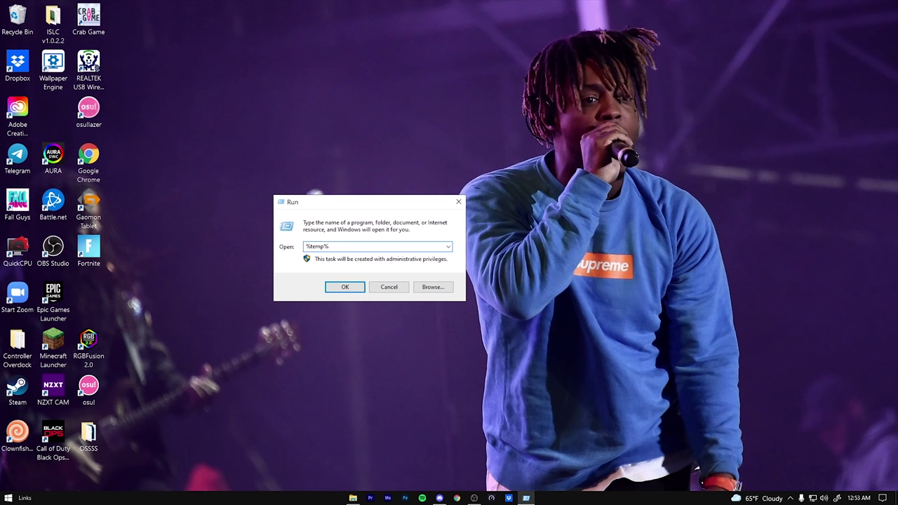
key("Return")
Step: Select every file and folder in the Temp folder and delete them all
scroll(503, 227, "down", 3)
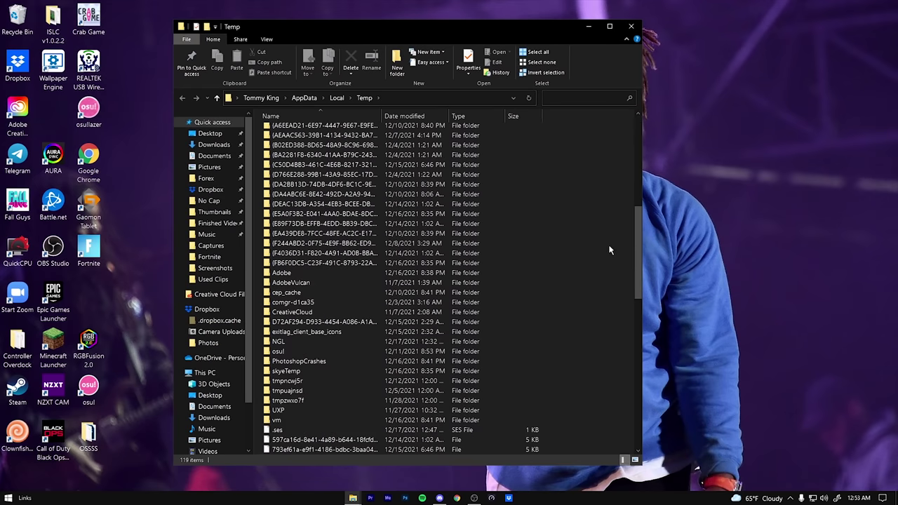
left_click_drag(640, 228, 607, 89)
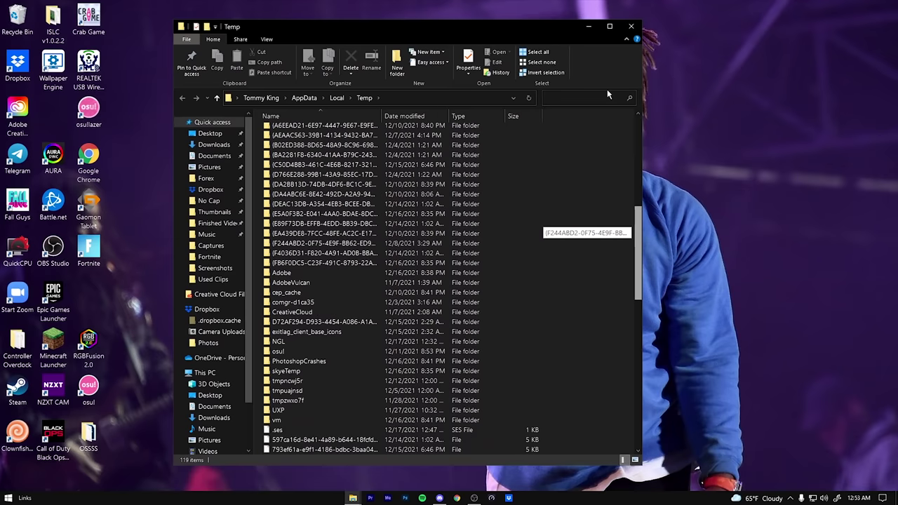
left_click_drag(638, 216, 610, 159)
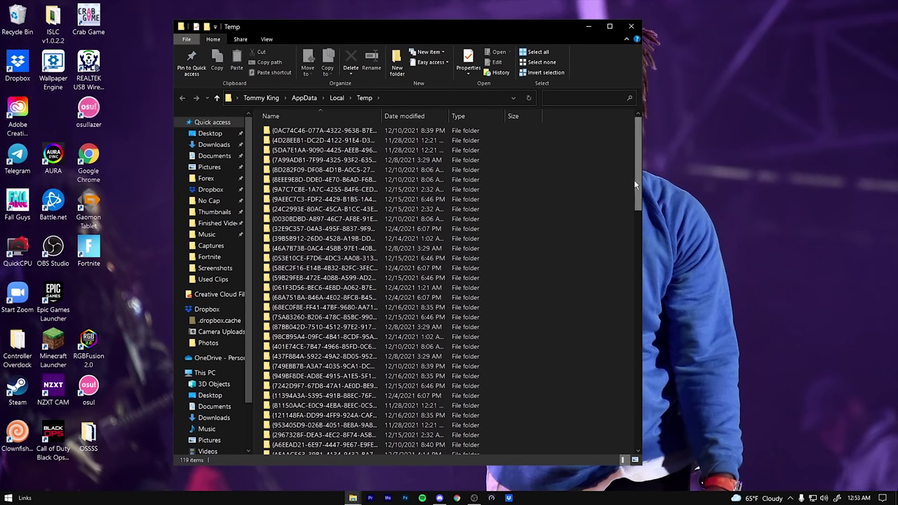
left_click_drag(637, 204, 632, 407)
left_click_drag(570, 449, 389, 8)
right_click(357, 194)
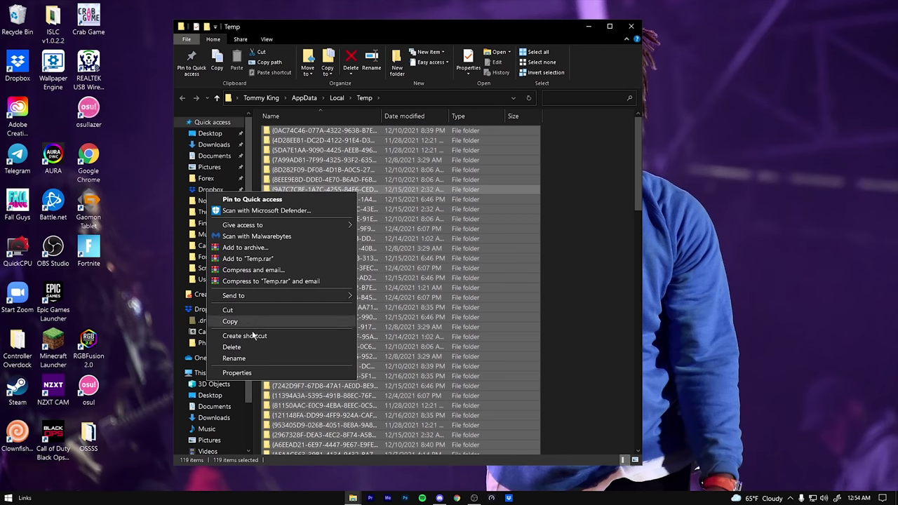
left_click(273, 349)
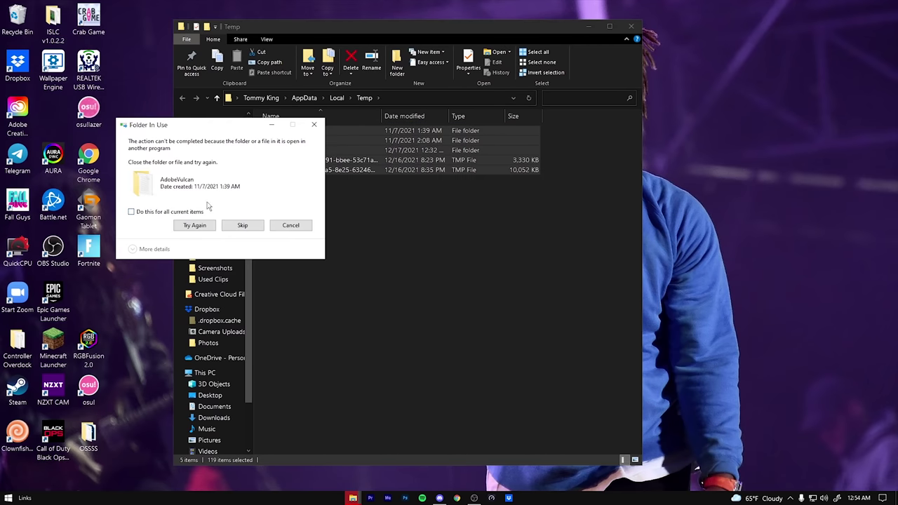
Step: Skip the items that are in use during the deletion and close the Temp folder
left_click_drag(234, 127, 552, 201)
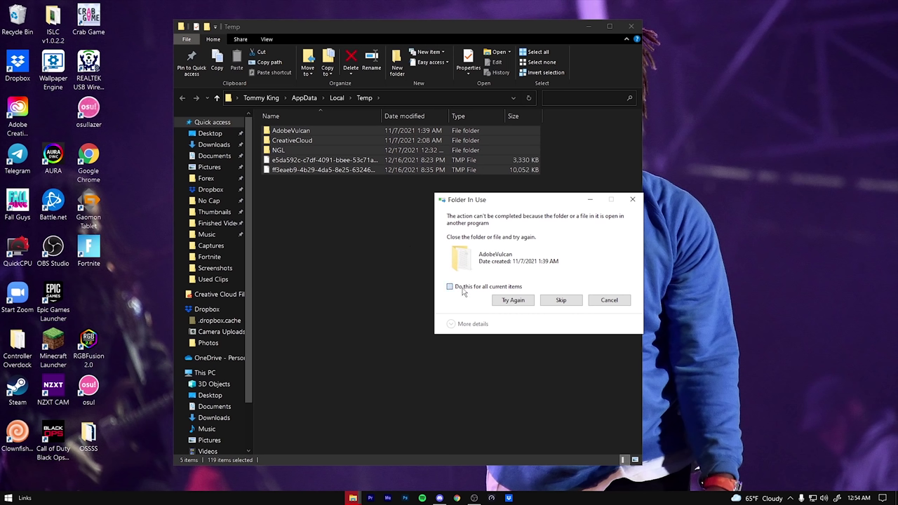
left_click(558, 302)
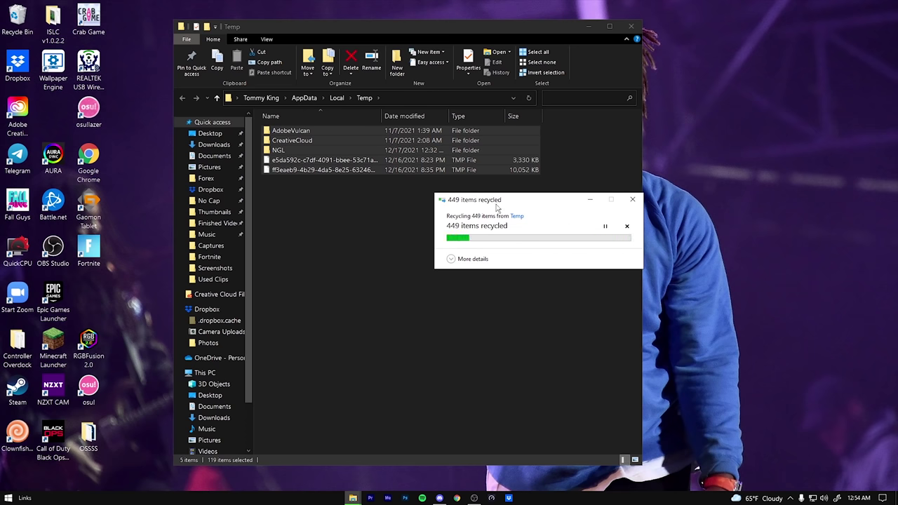
left_click(624, 31)
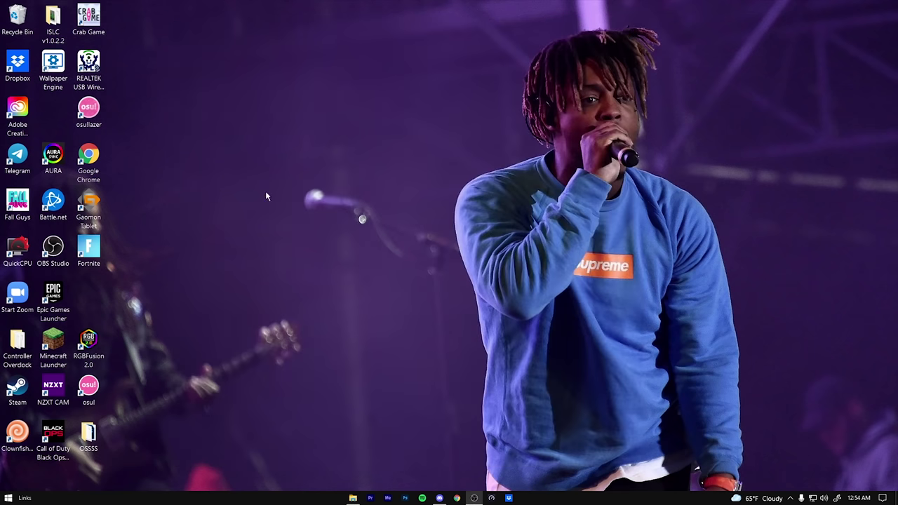
Step: Empty the Recycle Bin from the desktop
right_click(32, 30)
left_click(31, 45)
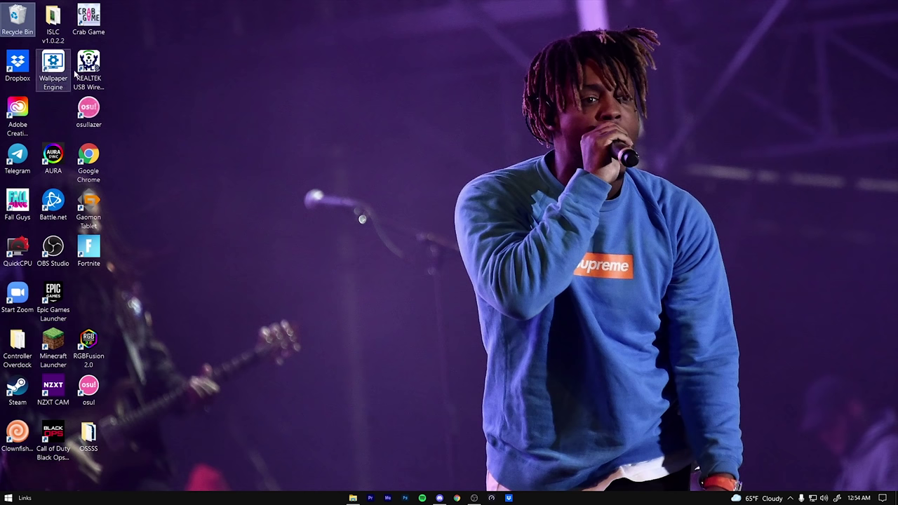
Step: Open the local application data folder by running %localappdata%
left_click(484, 257)
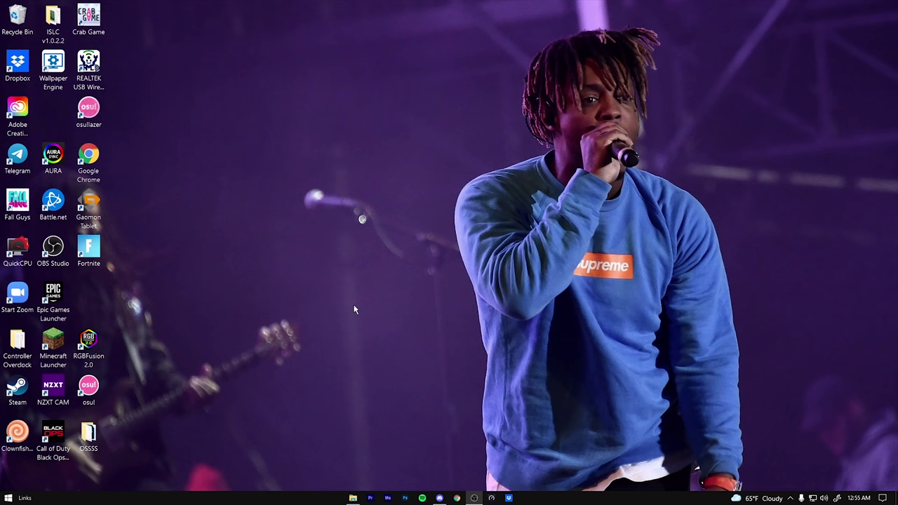
key("super+r")
left_click_drag(141, 390, 470, 124)
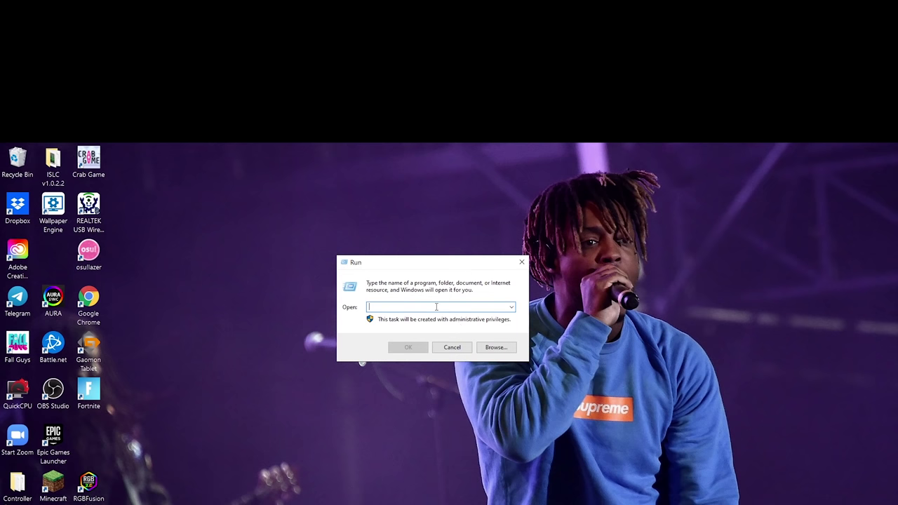
type("%localappdat")
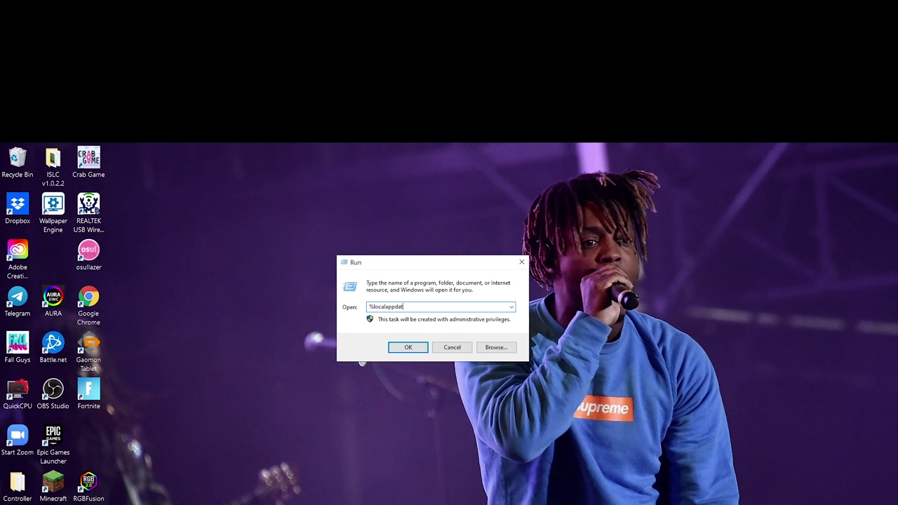
type("a")
key("Return")
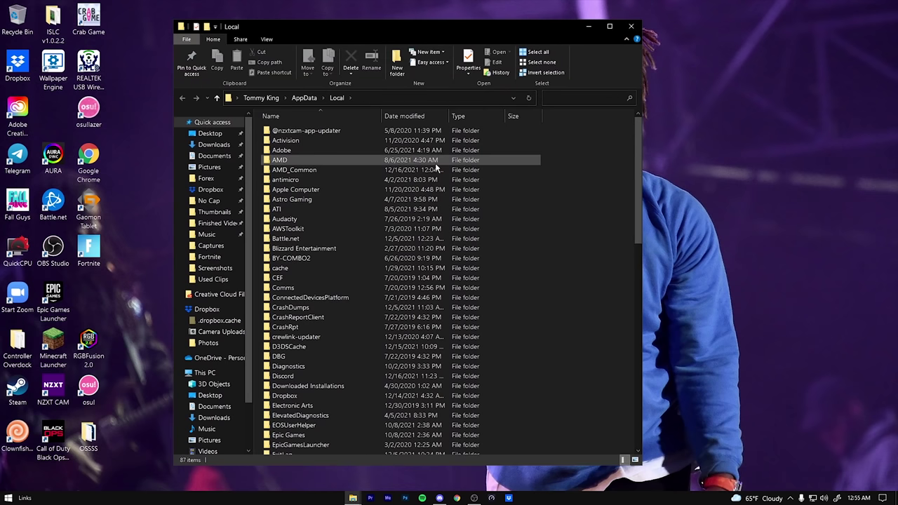
Step: Go to the WindowsClient folder inside FortniteGame, Saved, Config
scroll(403, 463, "down", 5)
scroll(403, 321, "up", 10)
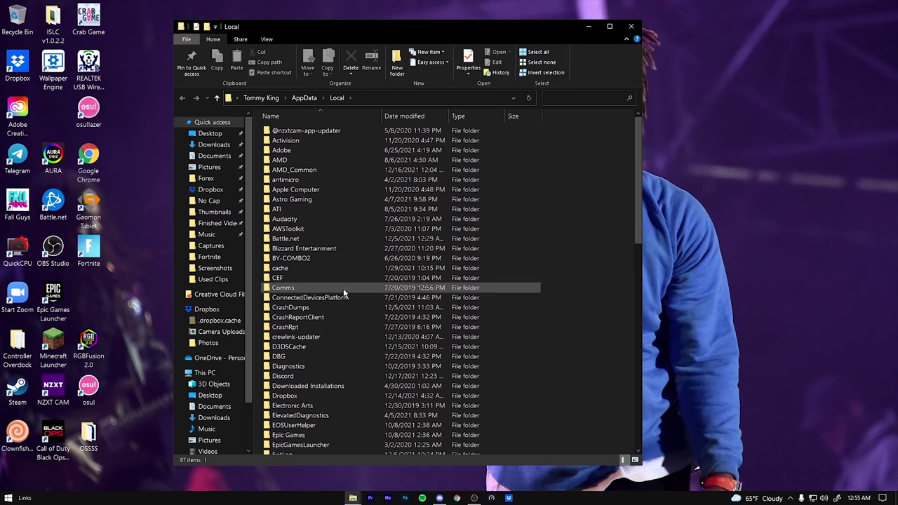
scroll(345, 309, "down", 4)
scroll(329, 230, "down", 2)
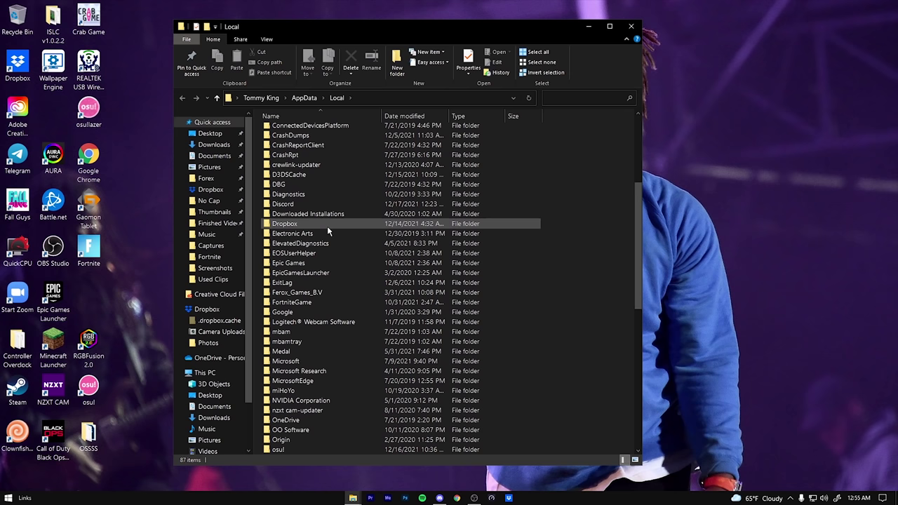
scroll(316, 307, "down", 1)
left_click(347, 271)
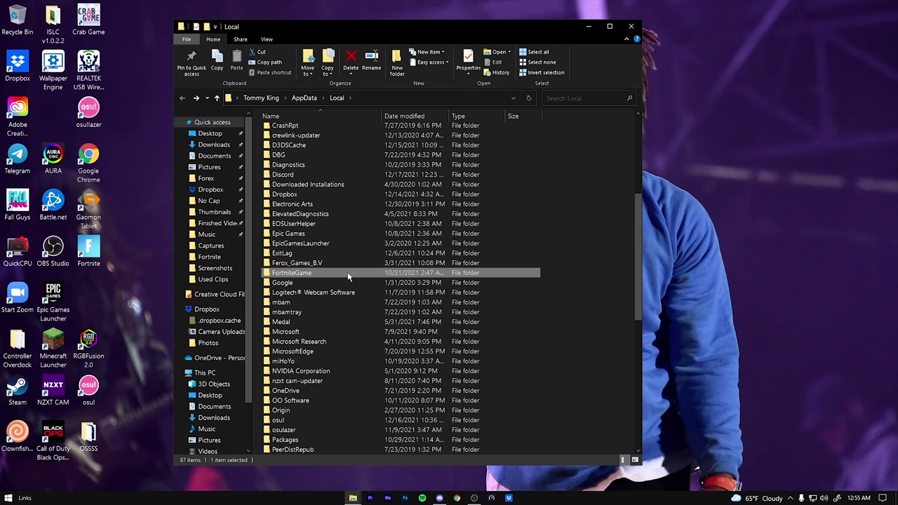
double_click(347, 272)
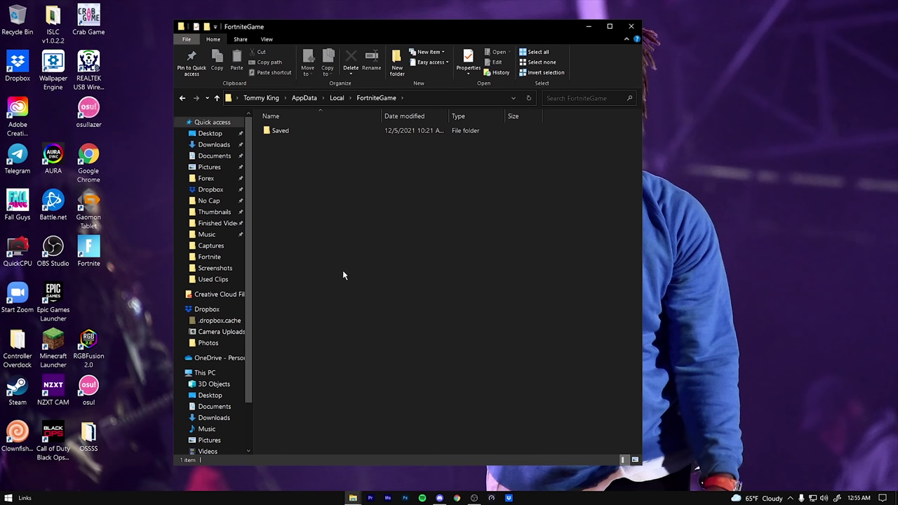
double_click(295, 133)
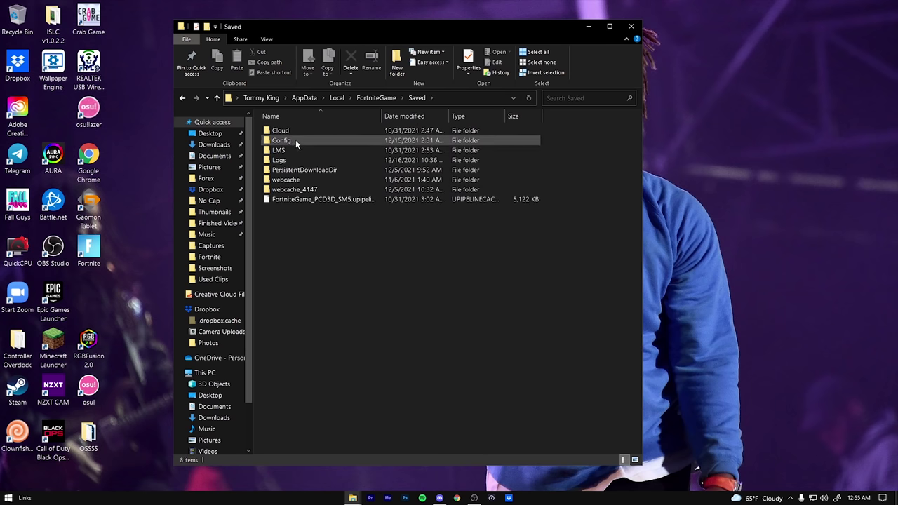
double_click(295, 140)
double_click(328, 141)
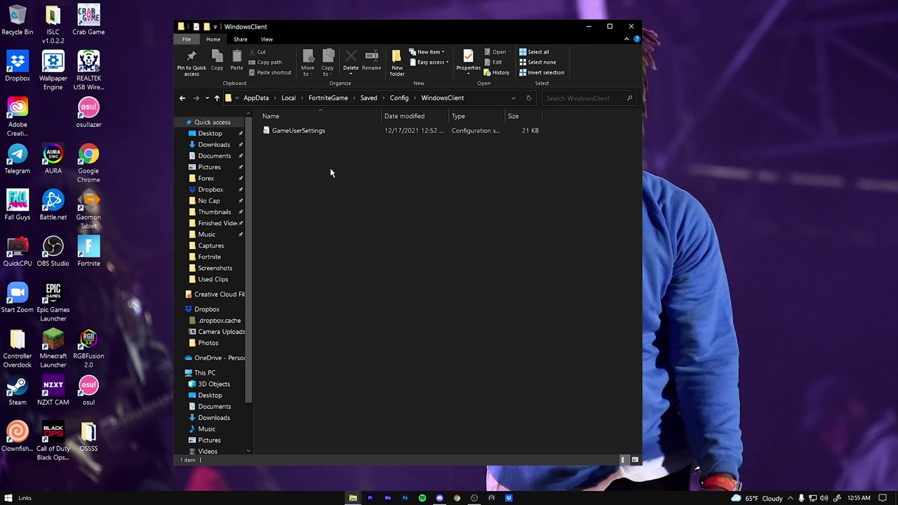
Step: Check the Read-only attribute in the GameUserSettings file's properties and close them without changes
right_click(322, 131)
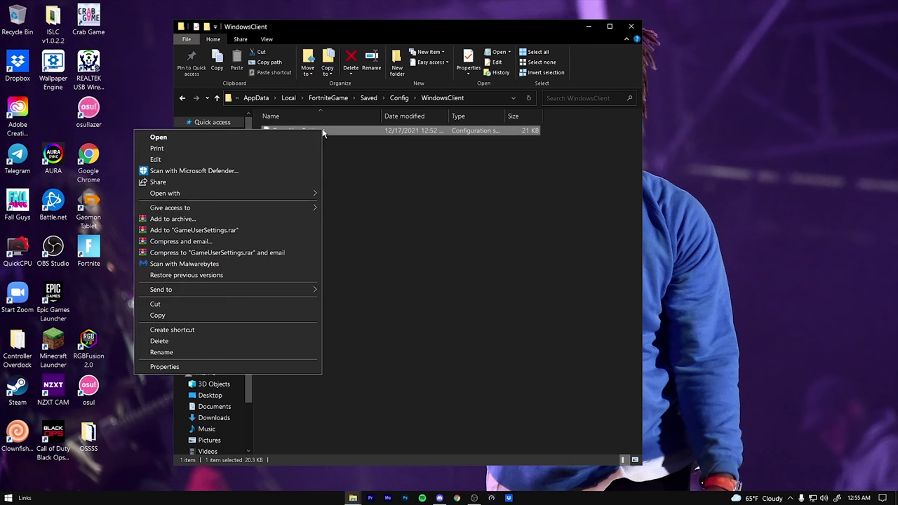
left_click(266, 367)
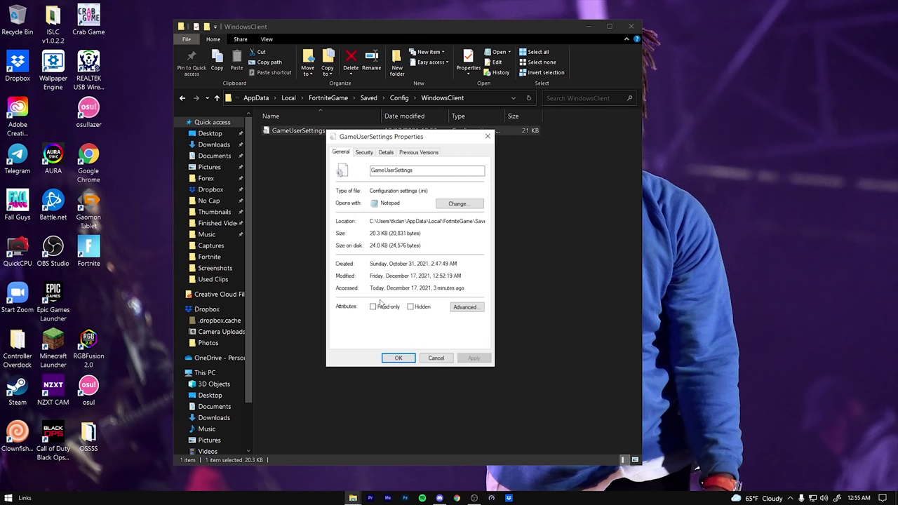
left_click(434, 358)
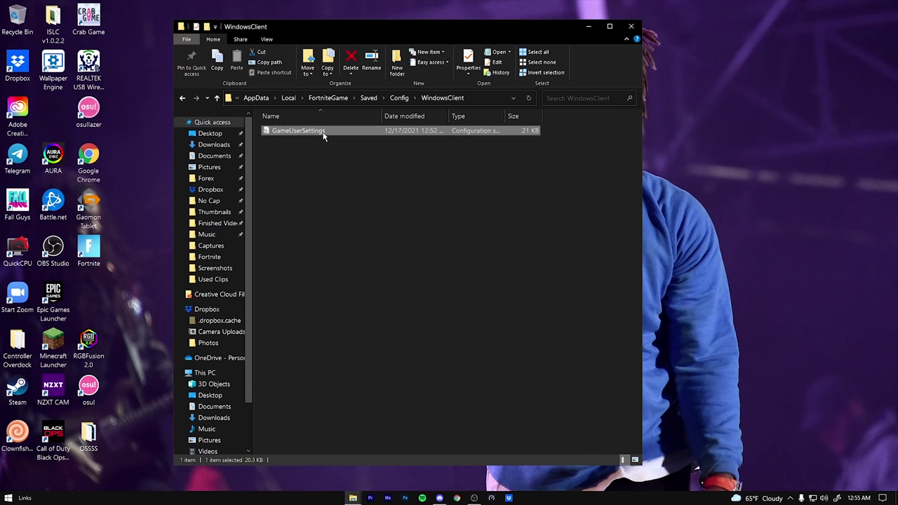
Step: Open the GameUserSettings file in Notepad and find the FrameRateLimit line above the desired screen size entries
double_click(299, 131)
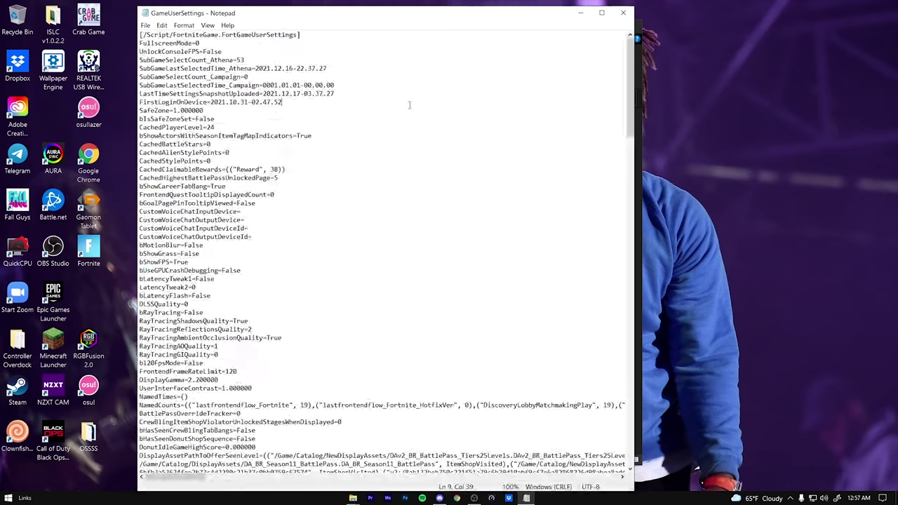
scroll(412, 102, "down", 4)
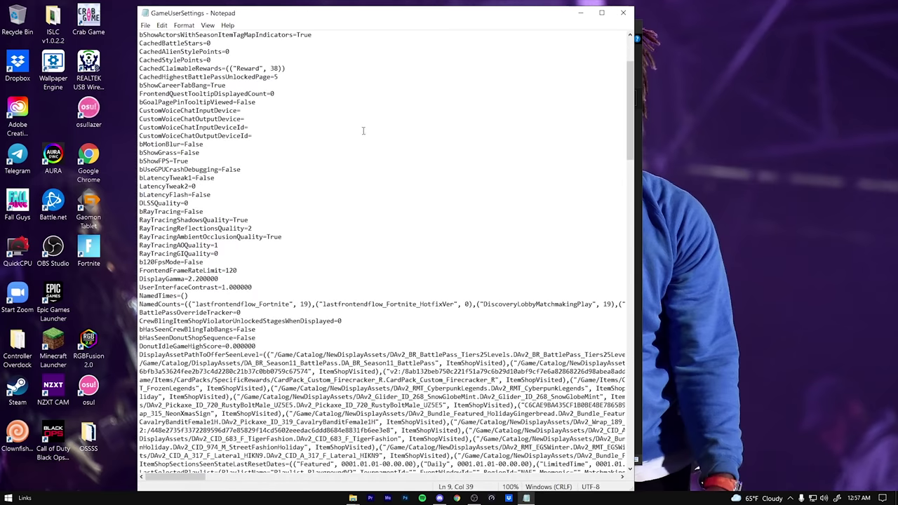
scroll(364, 131, "down", 20)
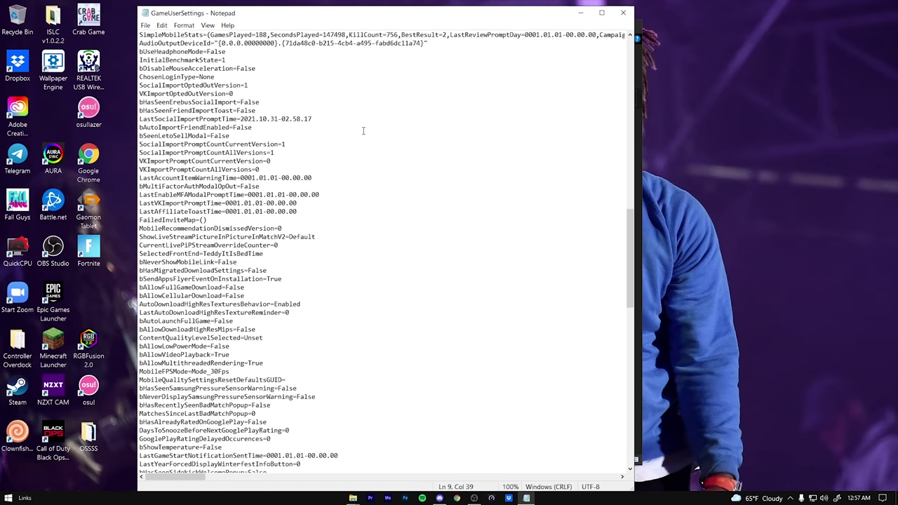
scroll(363, 131, "down", 13)
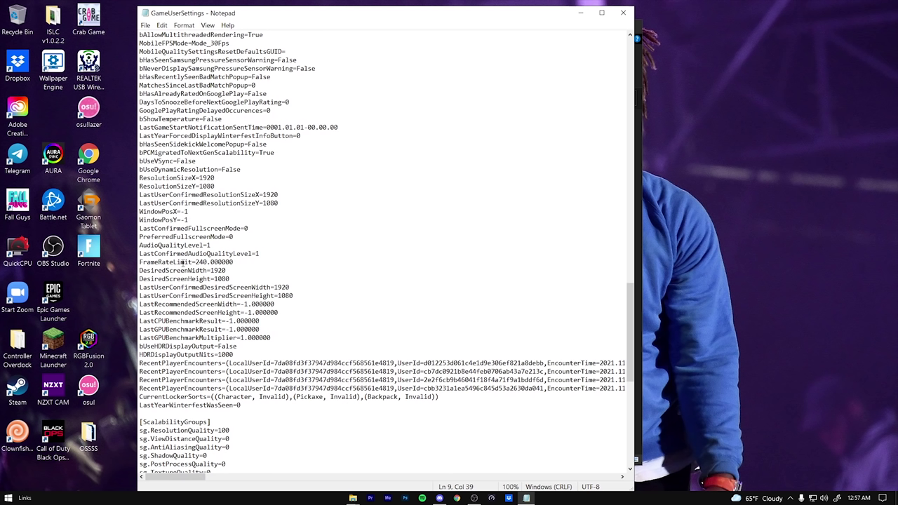
left_click_drag(249, 262, 139, 263)
left_click(285, 269)
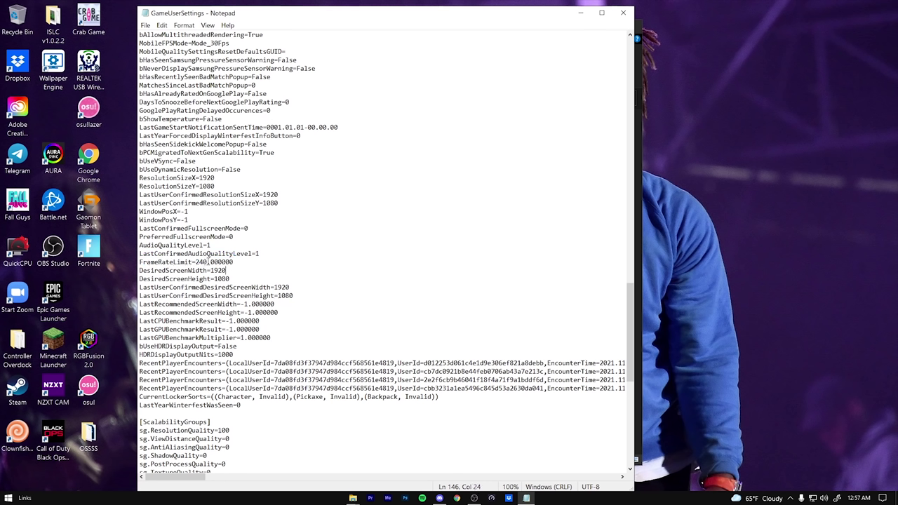
Step: Set the FrameRateLimit value to 237.000000 in the GameUserSettings file
left_click(207, 262)
key("BackSpace")
key("BackSpace")
key("BackSpace")
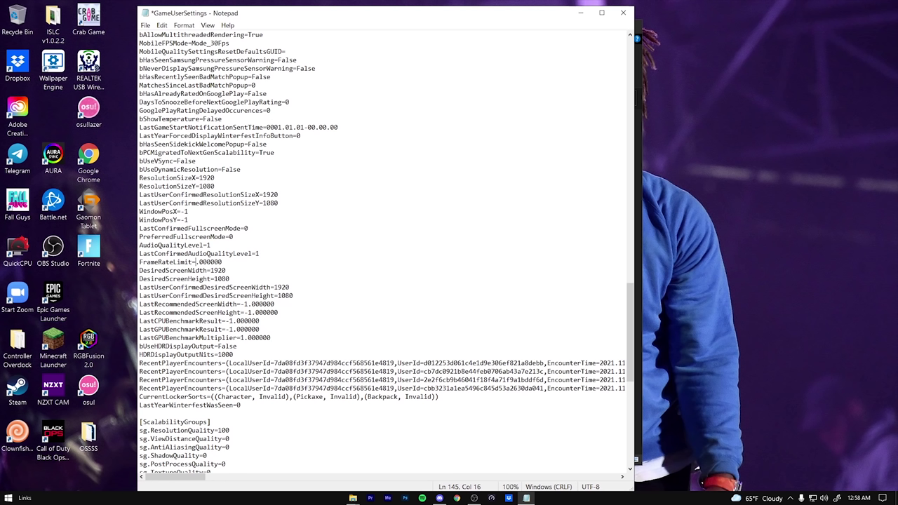
type("141")
key("BackSpace")
key("BackSpace")
key("BackSpace")
type("23")
left_click(266, 263)
Step: Save the edited GameUserSettings file and close Notepad
left_click(145, 25)
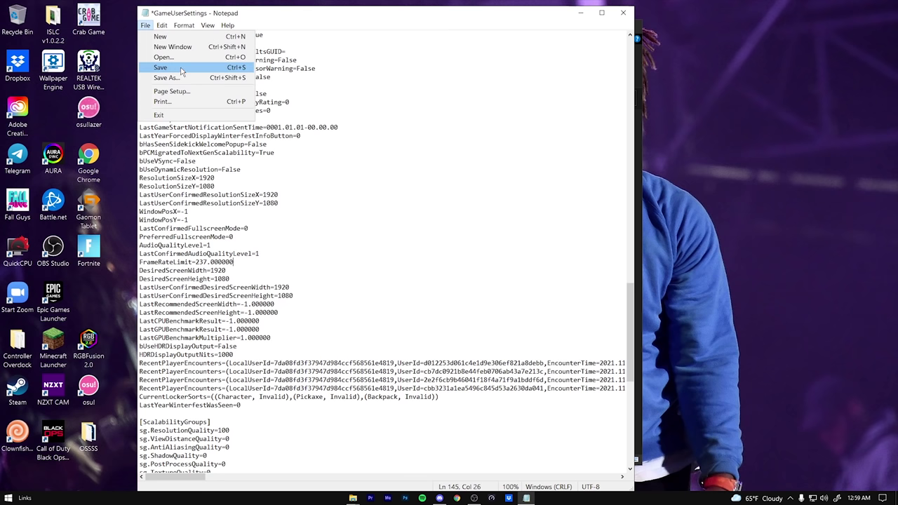
left_click(180, 71)
left_click(622, 13)
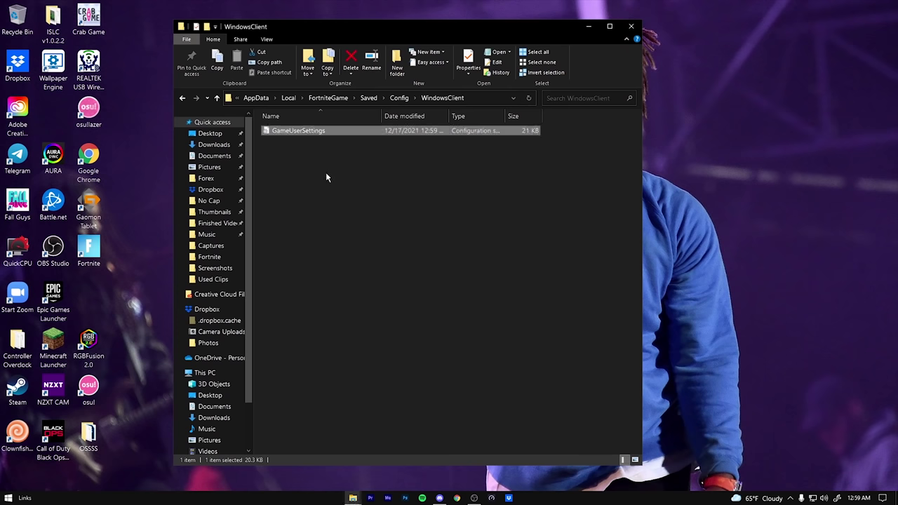
Step: Make the GameUserSettings file read-only, apply the change, and close its properties and the WindowsClient folder
right_click(328, 135)
left_click(226, 368)
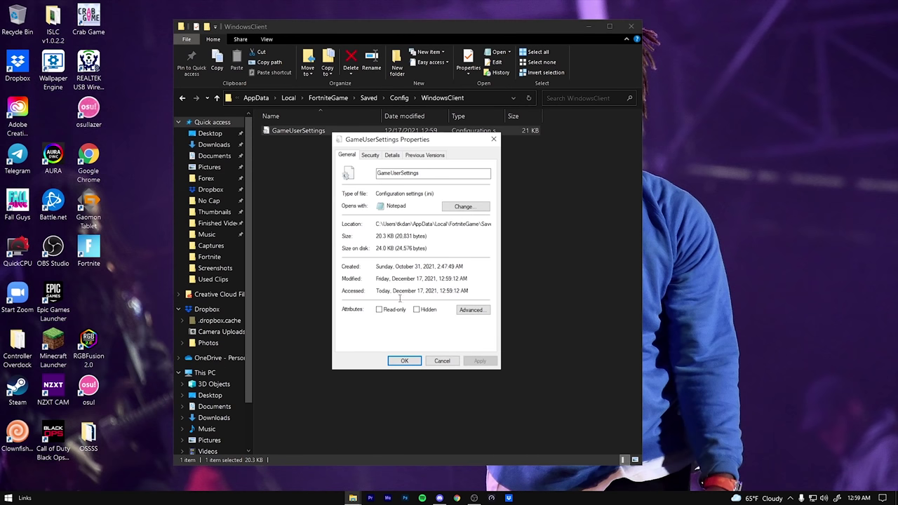
left_click(388, 309)
left_click(477, 362)
left_click(494, 139)
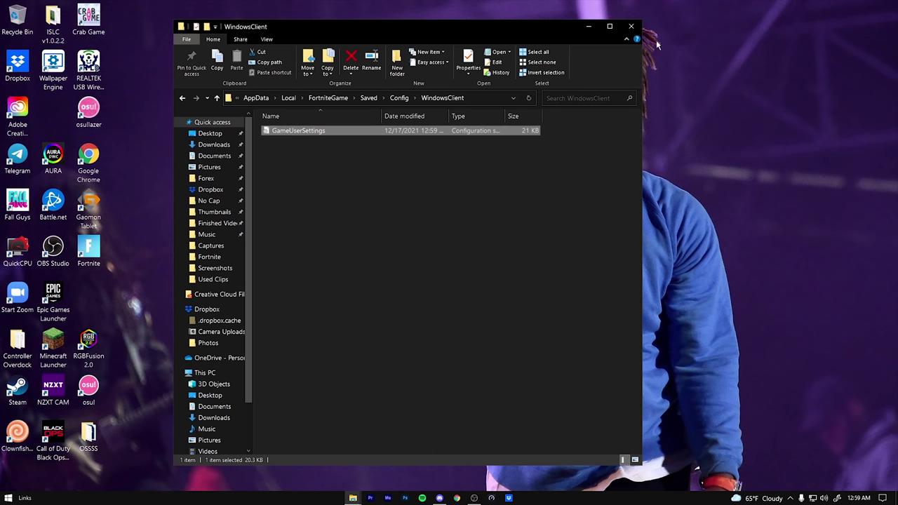
left_click(631, 28)
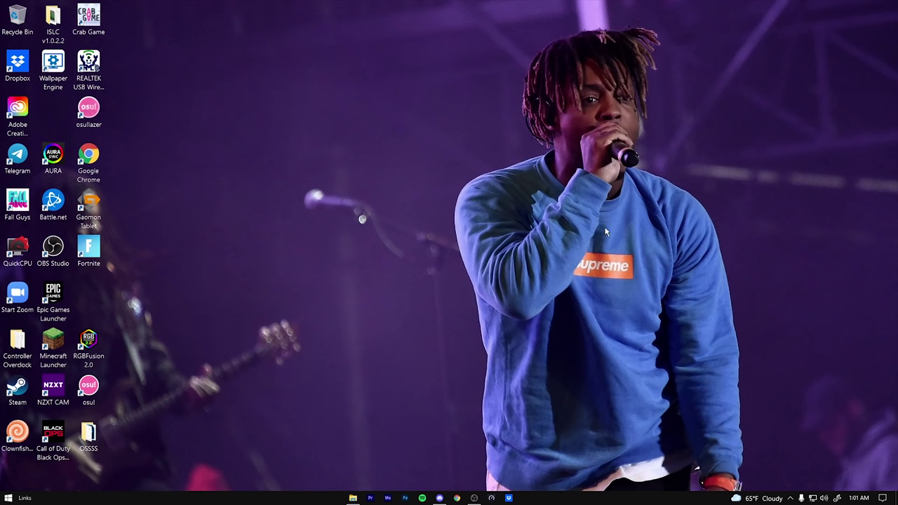
Step: Open the Gaming section of Windows Settings and check whether Xbox Game Bar is enabled
key("super")
left_click(14, 460)
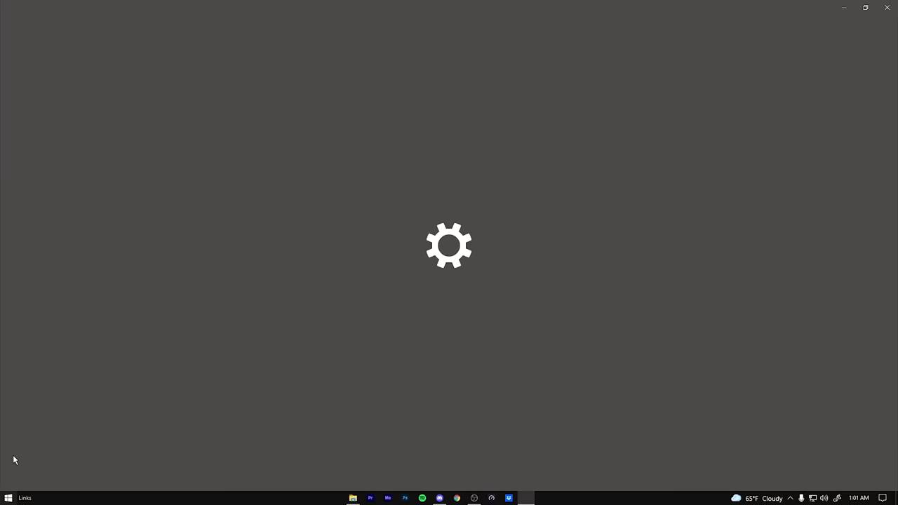
left_click(585, 245)
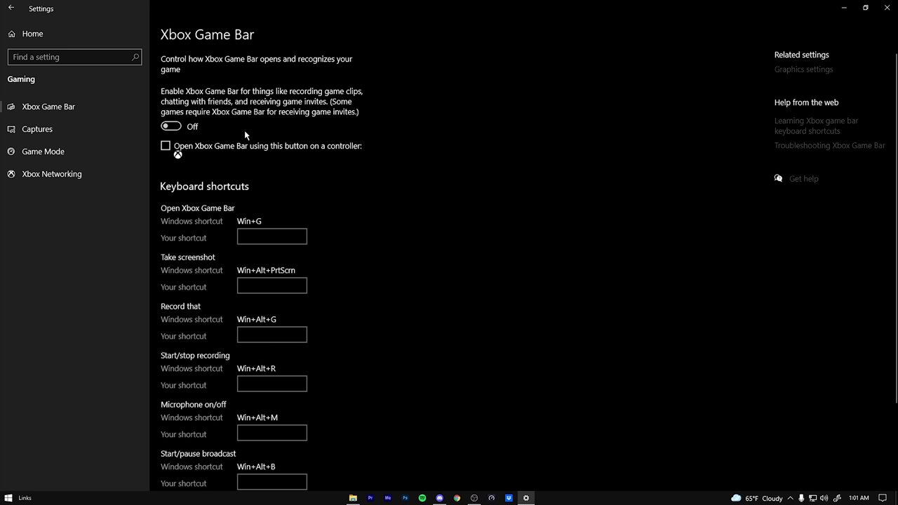
key("super+d")
right_click(221, 188)
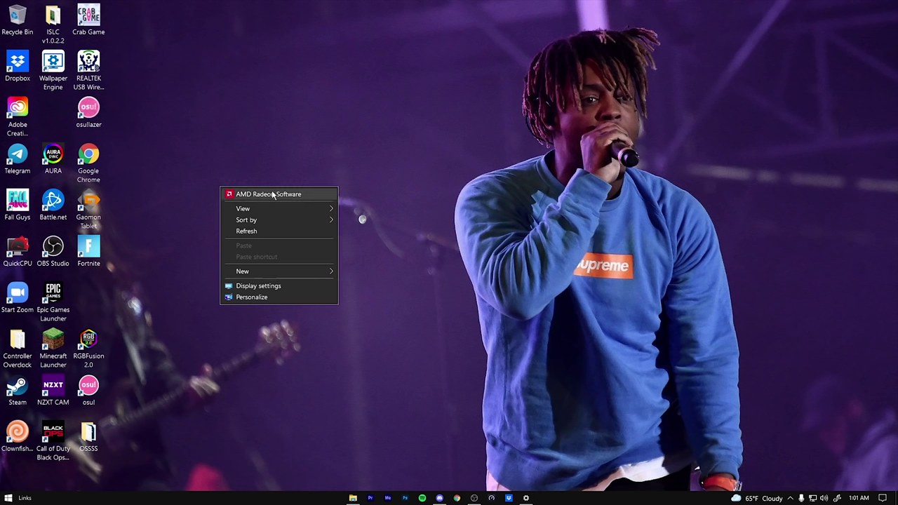
left_click(401, 187)
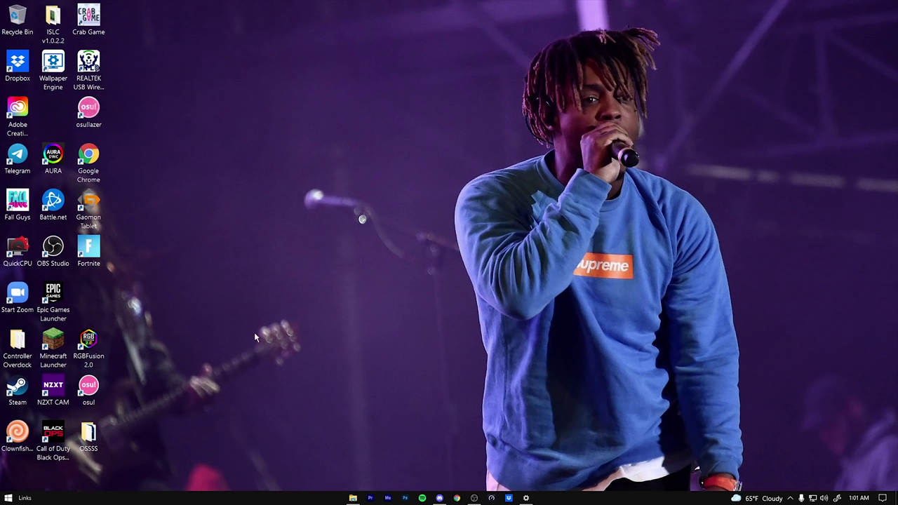
left_click(18, 499)
left_click(18, 456)
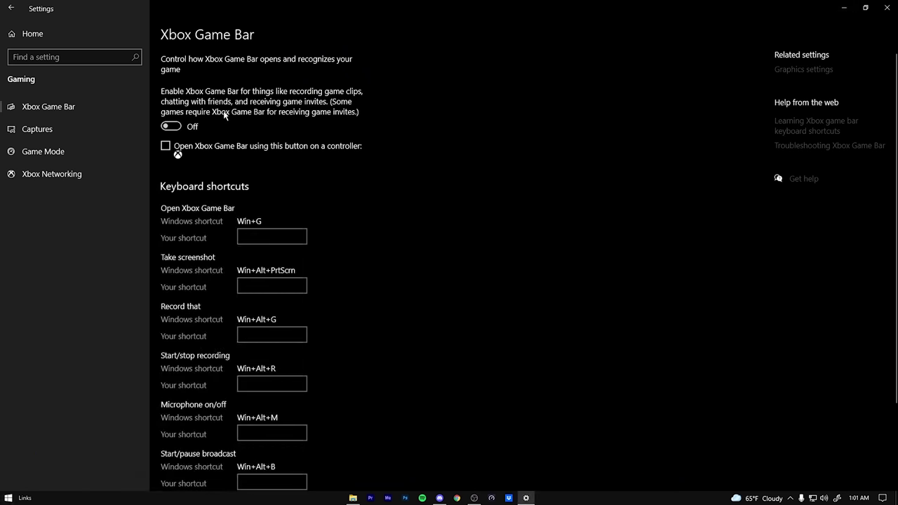
Step: Review the background recording and recorded audio options under Captures, and open the Game Mode settings
left_click(98, 132)
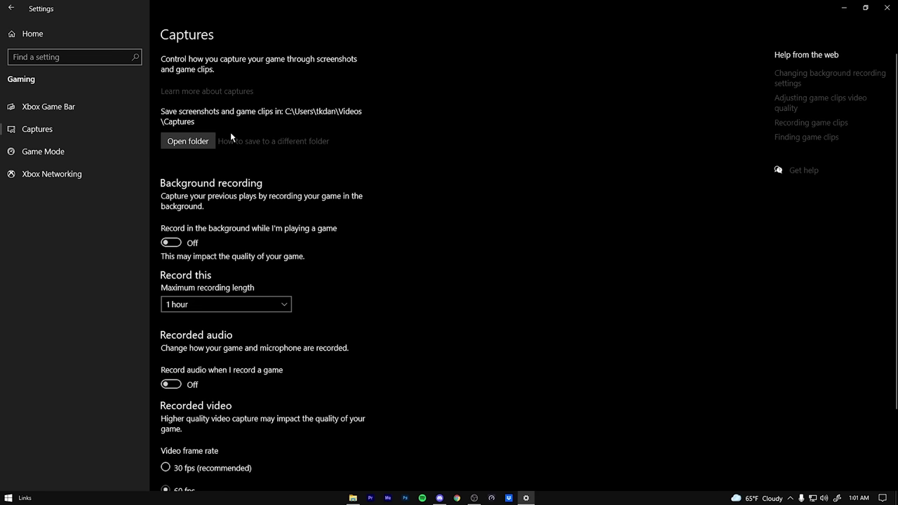
scroll(211, 132, "down", 3)
scroll(211, 281, "up", 3)
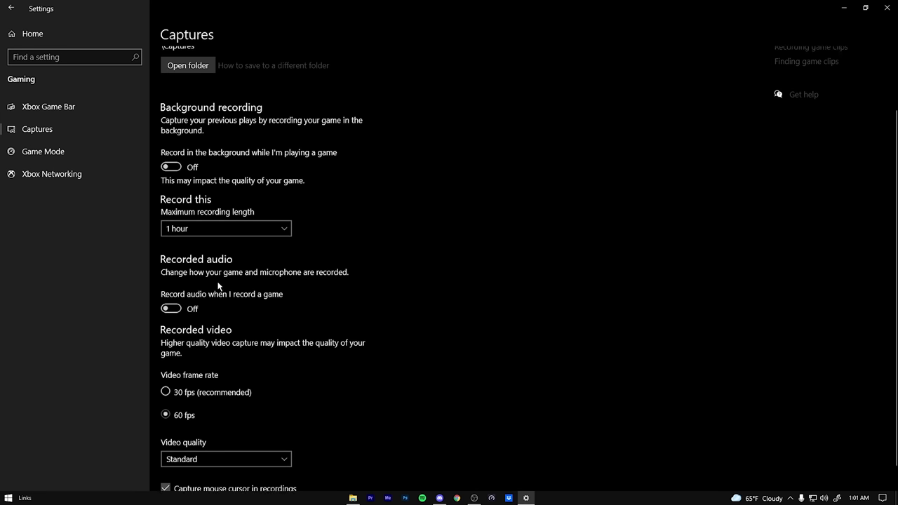
left_click(52, 157)
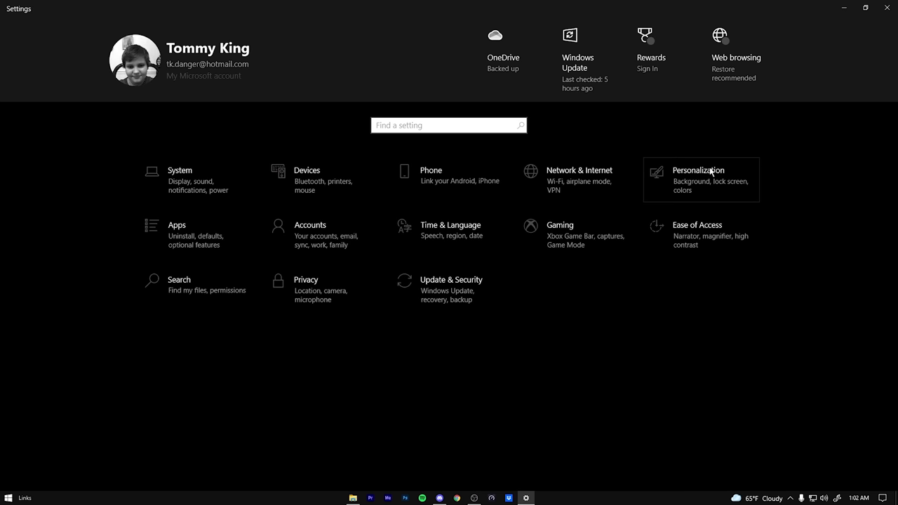
Step: Check the transparency effects setting in the Personalization colors and return to the Settings home page
left_click(710, 174)
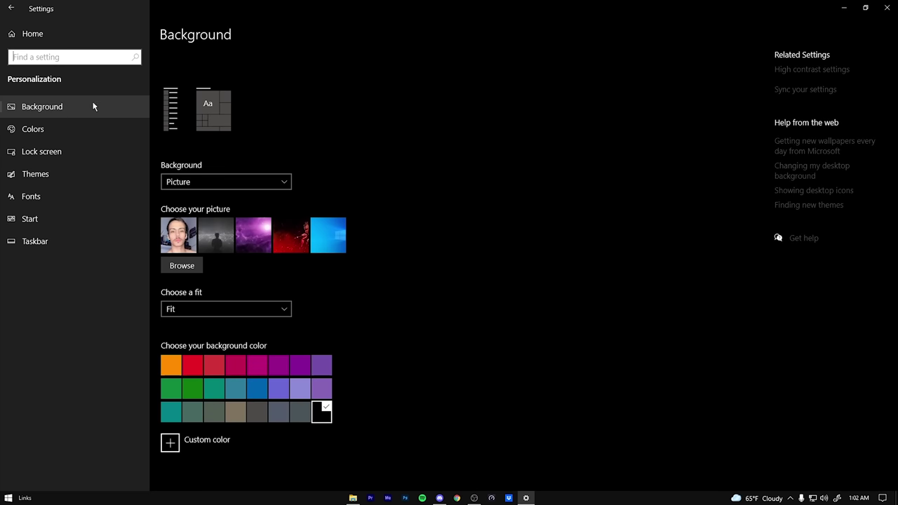
left_click(72, 131)
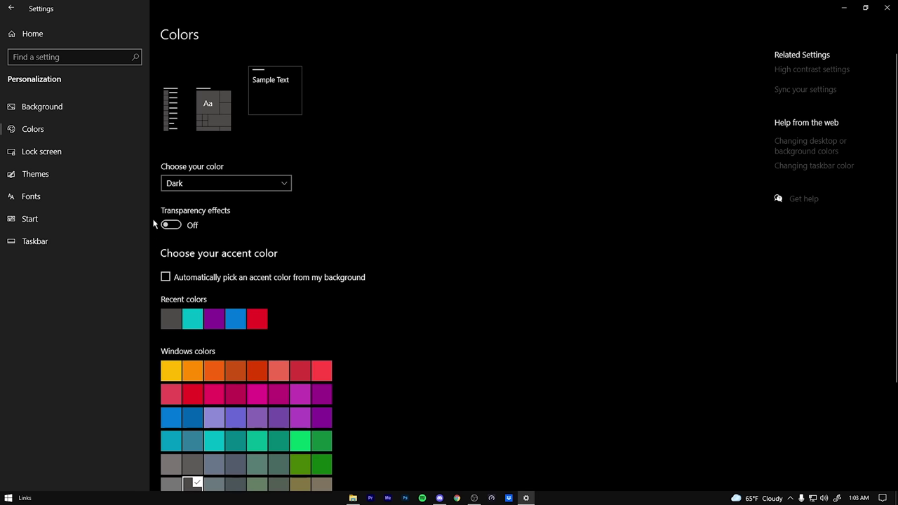
left_click(2, 3)
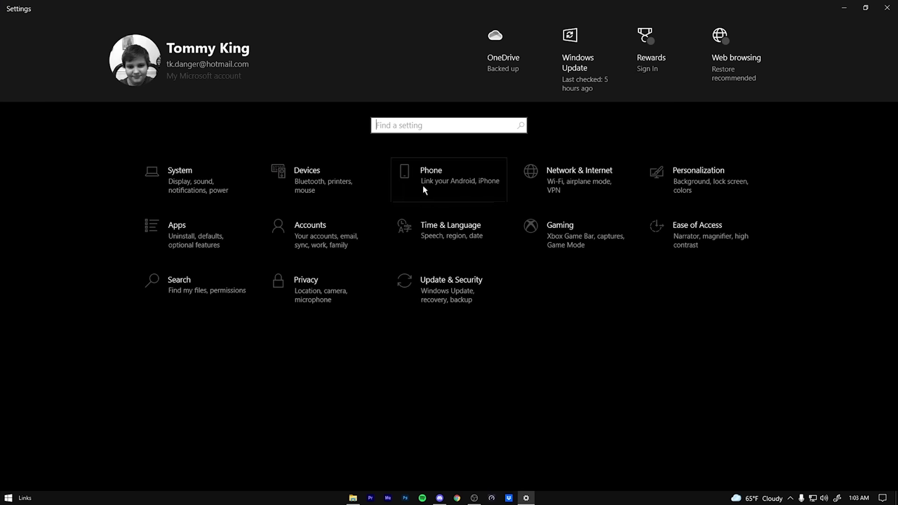
Step: Review the app notification settings under System's Notifications & actions, and close Settings
left_click(177, 178)
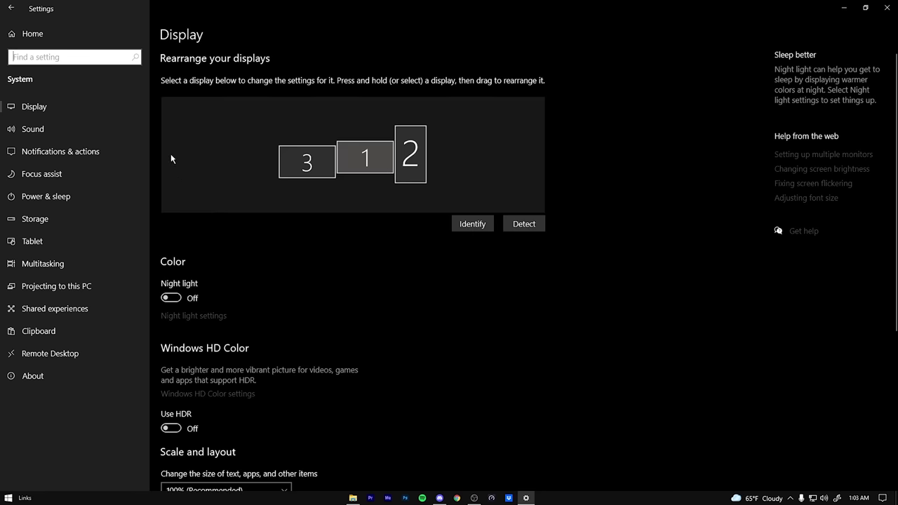
left_click(80, 153)
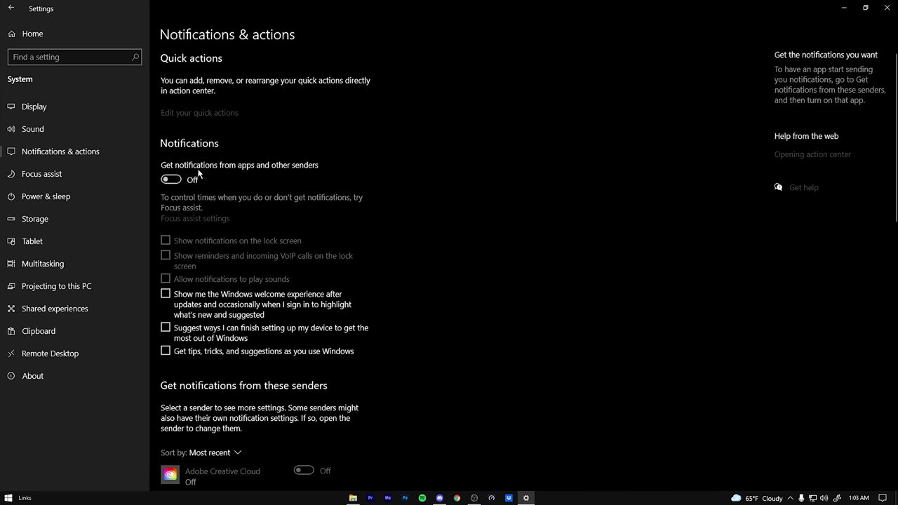
scroll(171, 207, "down", 15)
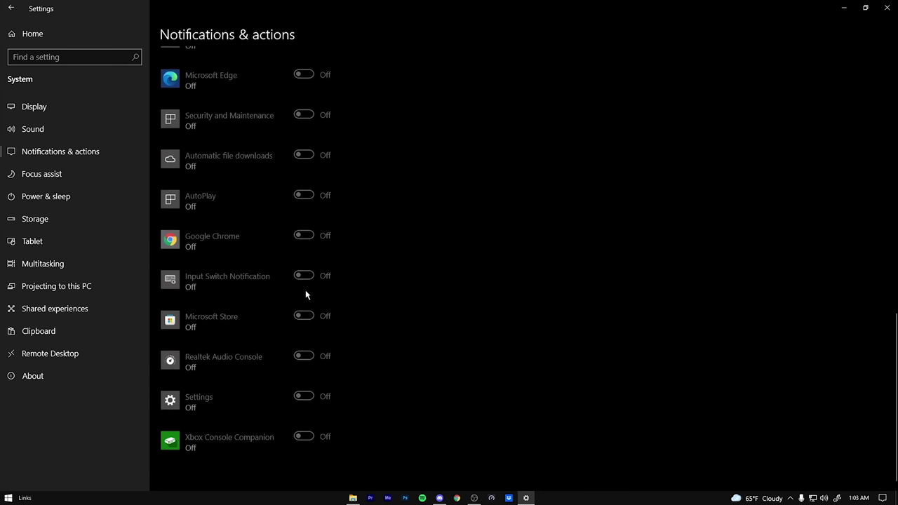
scroll(307, 295, "up", 15)
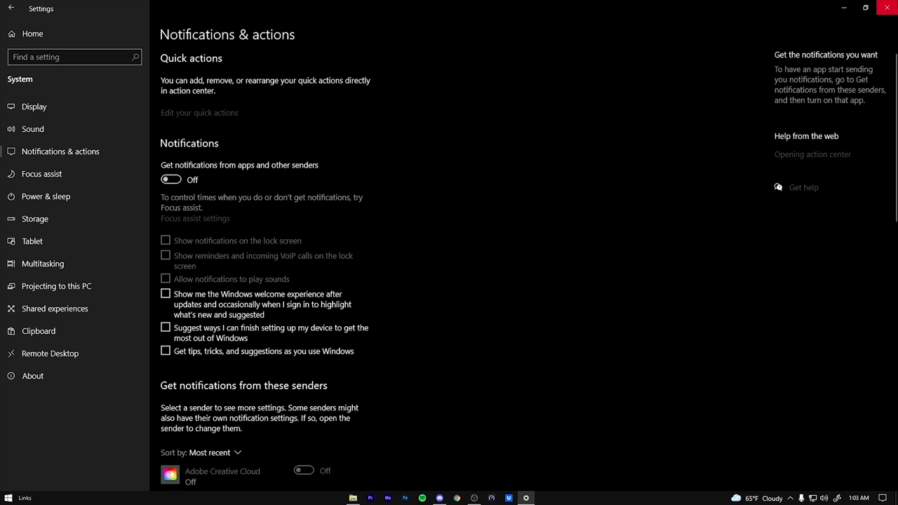
left_click(887, 7)
Step: Open Disk Cleanup and choose the C: drive to clean up
key("super")
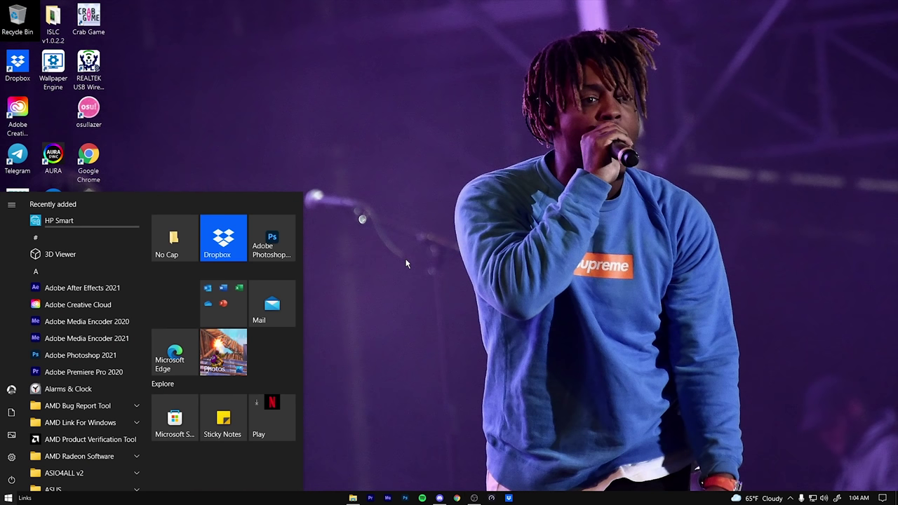
type("Disk")
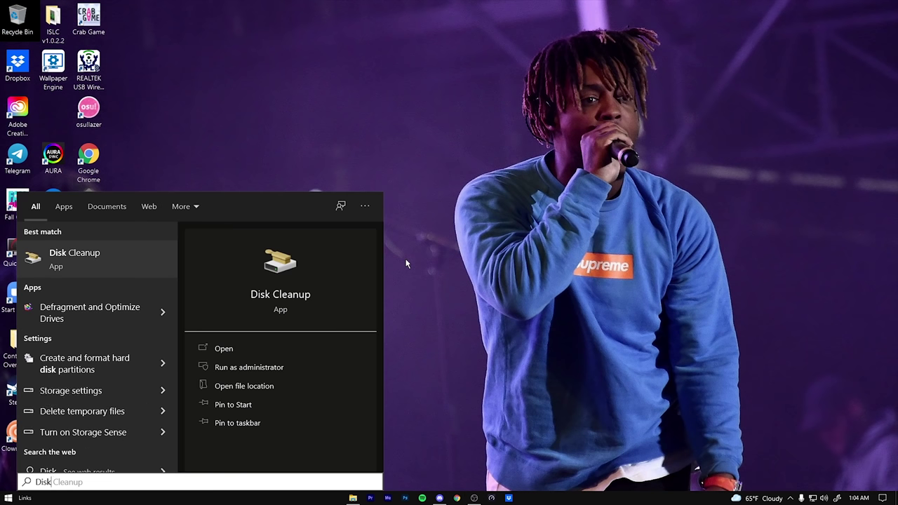
left_click(104, 262)
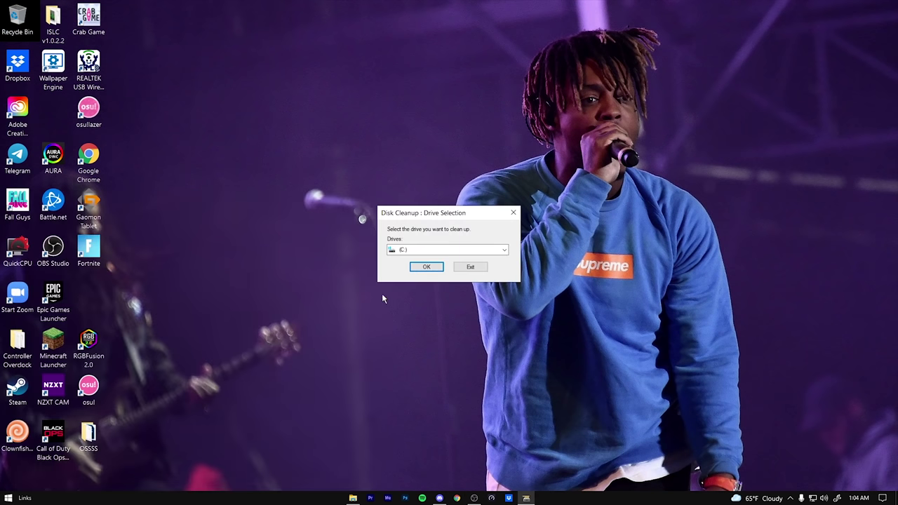
left_click(412, 250)
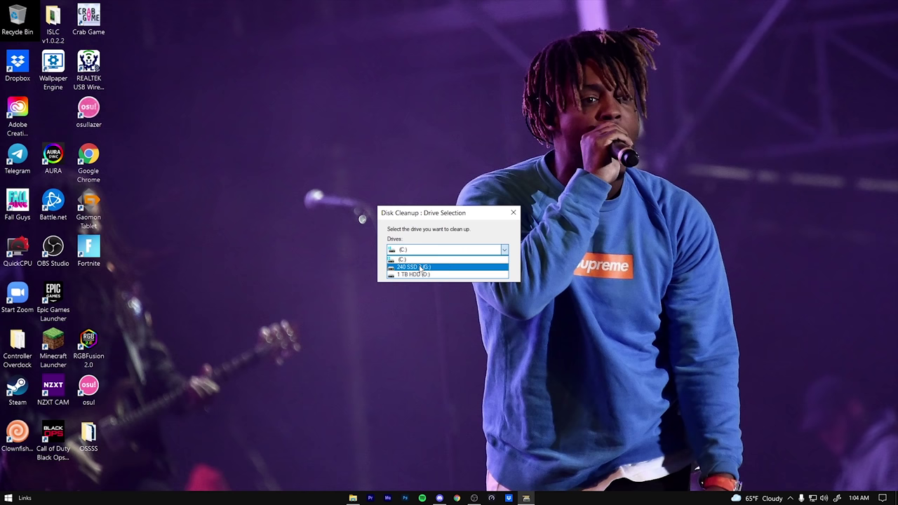
left_click(411, 260)
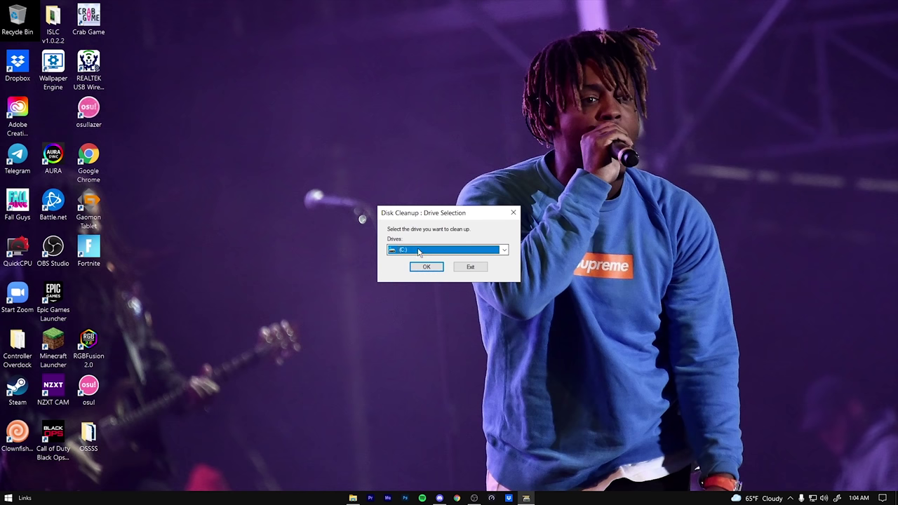
left_click(426, 267)
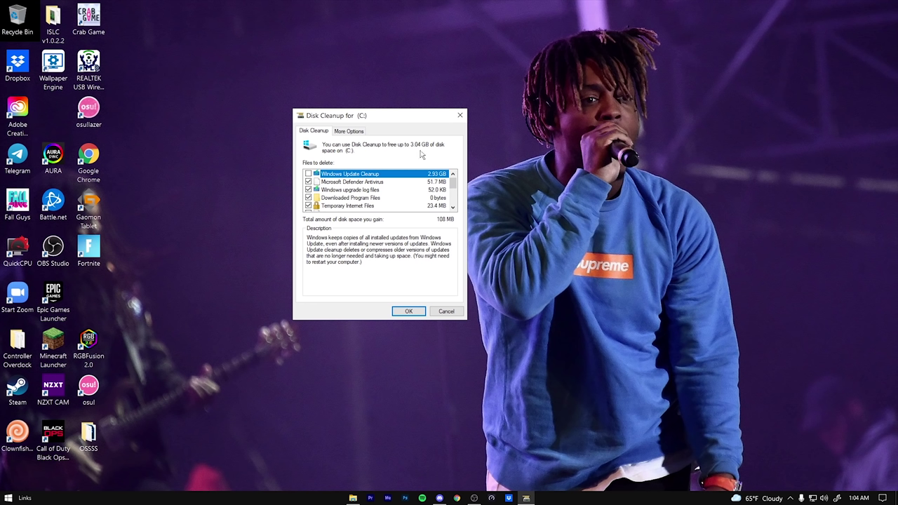
Step: Include Windows Update Cleanup with the other checked file categories and permanently delete the selected files from the C: drive
scroll(393, 184, "down", 3)
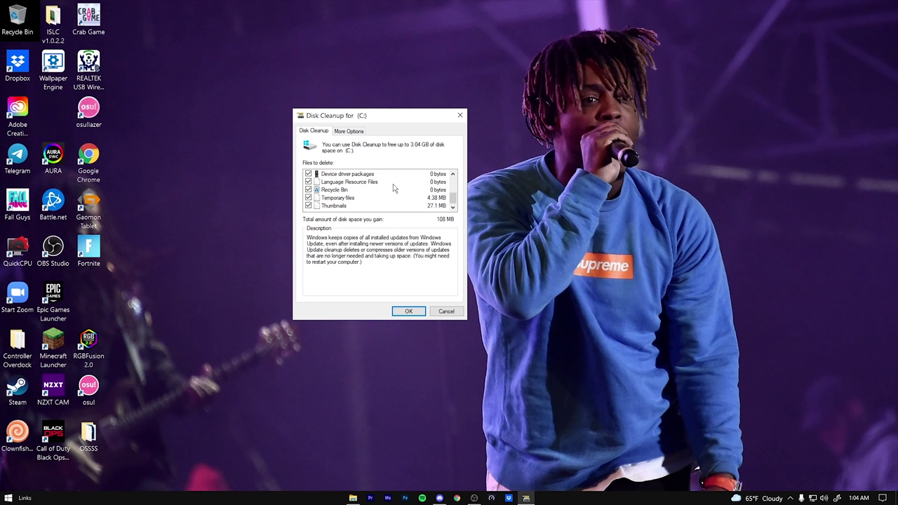
scroll(393, 184, "up", 3)
left_click(308, 174)
scroll(313, 189, "down", 3)
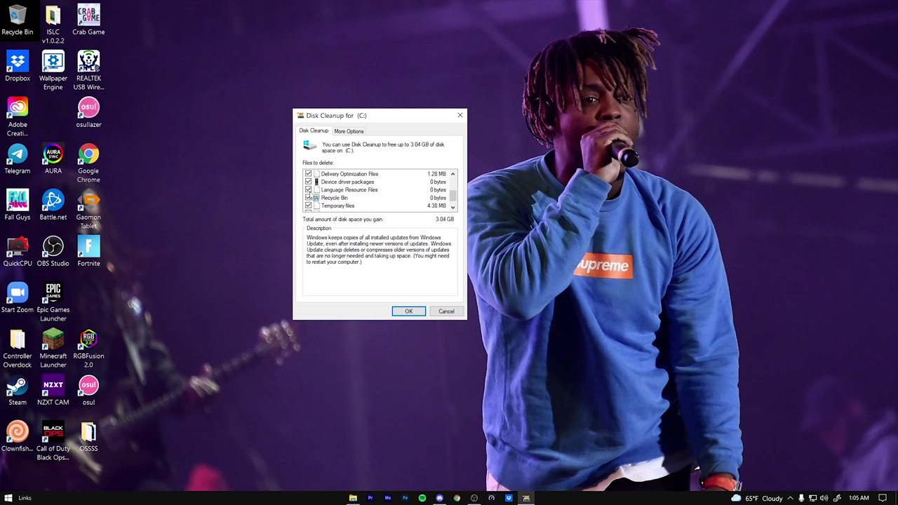
scroll(312, 197, "down", 1)
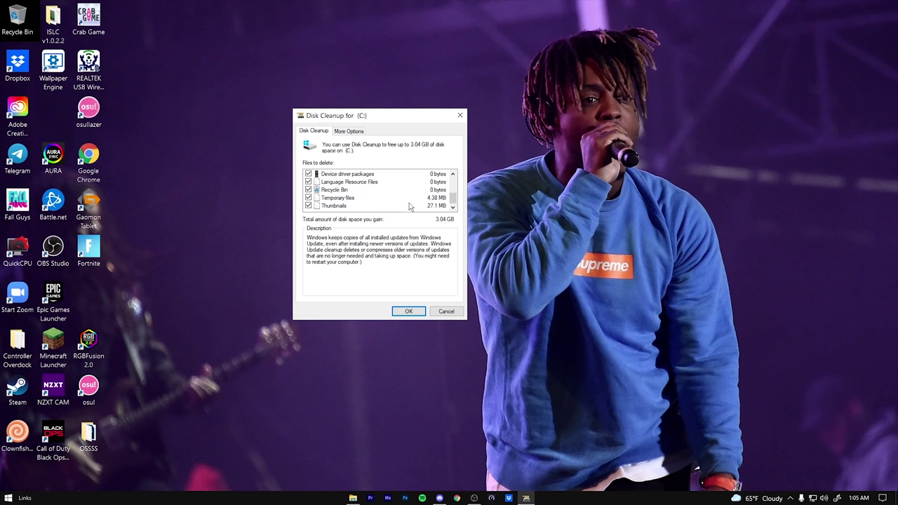
scroll(348, 208, "up", 3)
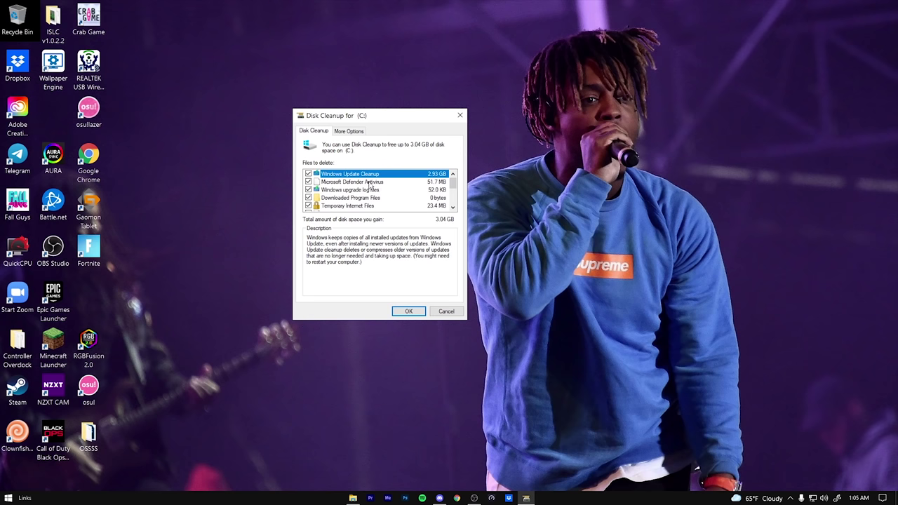
left_click(408, 312)
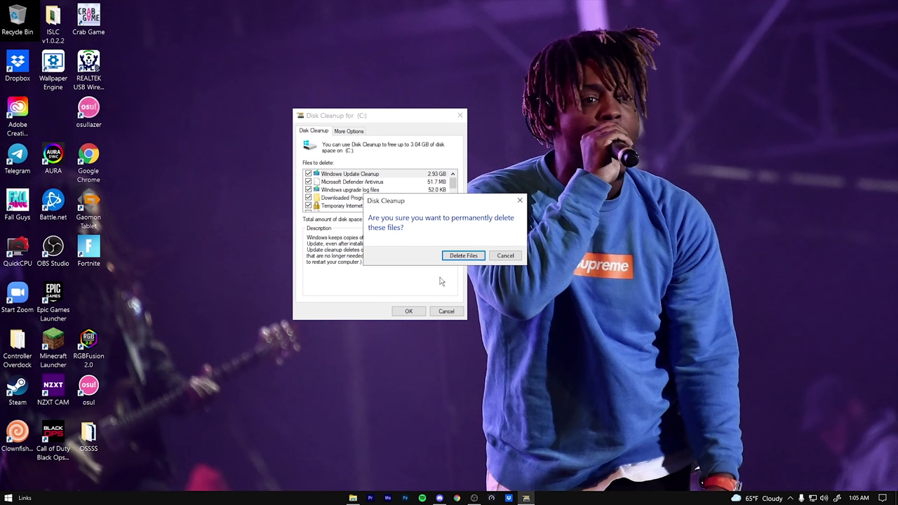
left_click(462, 257)
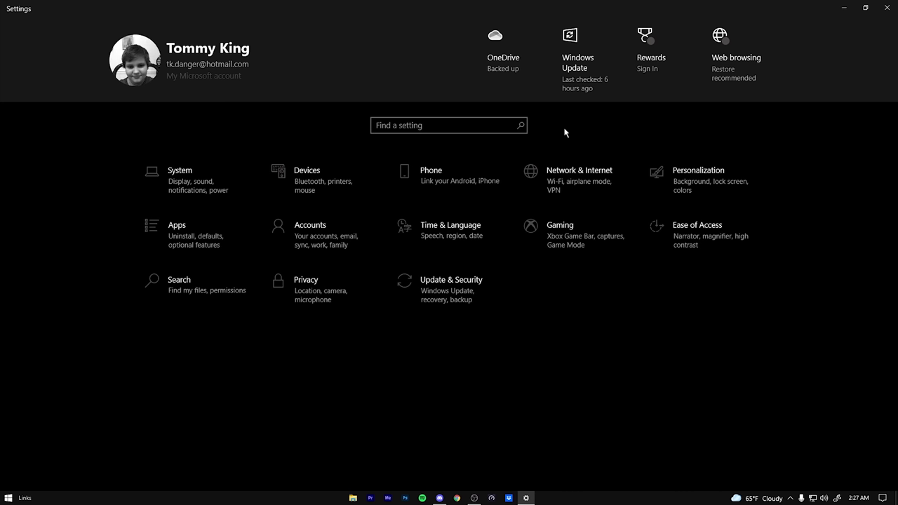
Step: Search the settings for "back" and open the Background apps page
left_click(436, 125)
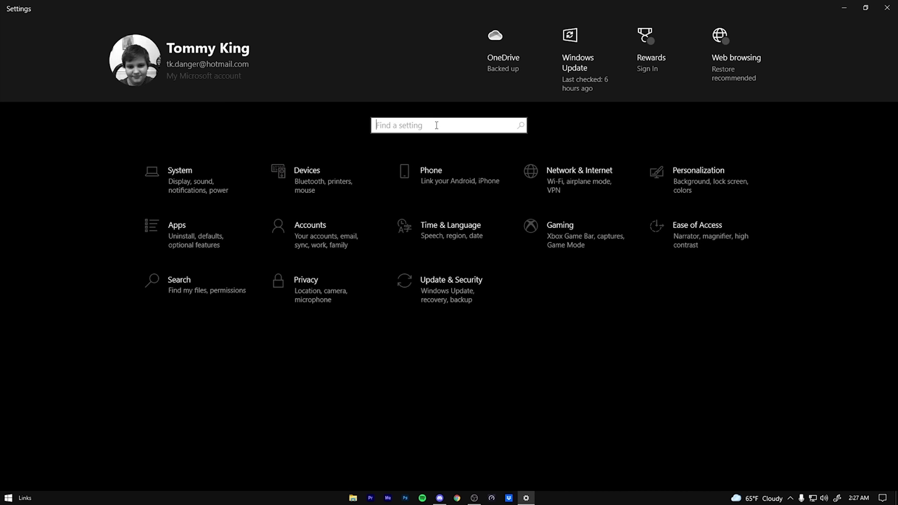
type("back")
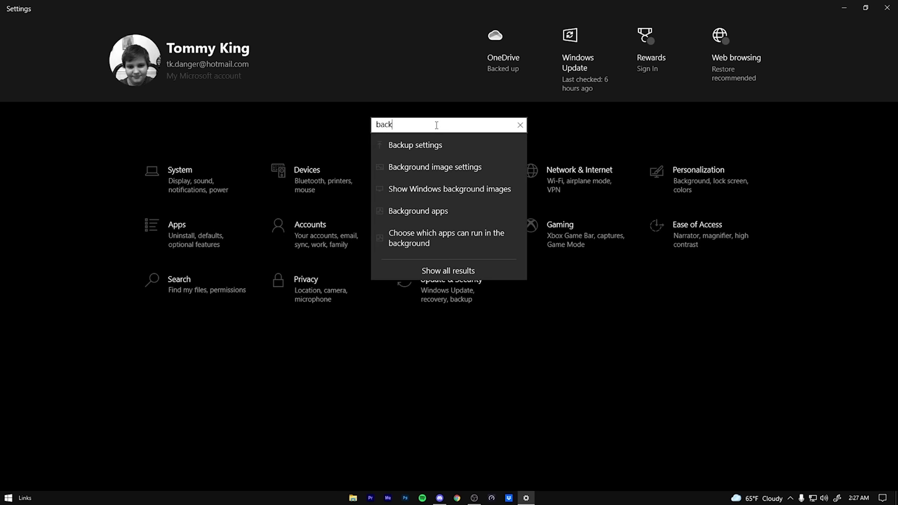
left_click(421, 209)
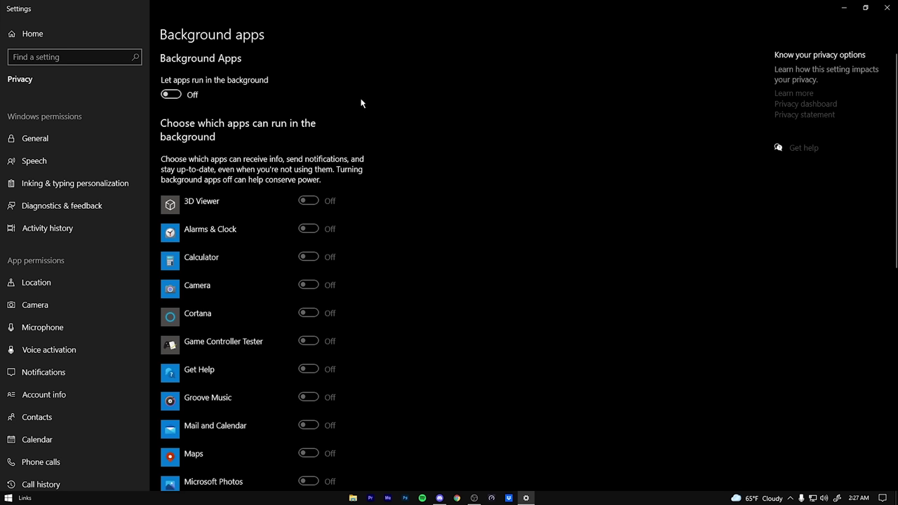
Step: Examine whether apps may run in the background, checking the main setting and the individual app list through to its end
scroll(281, 210, "down", 6)
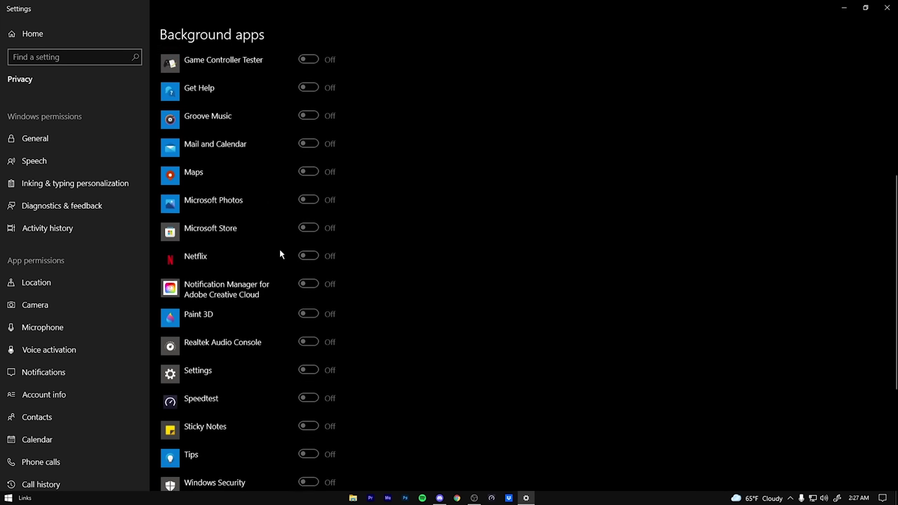
scroll(273, 294, "up", 7)
scroll(277, 230, "down", 6)
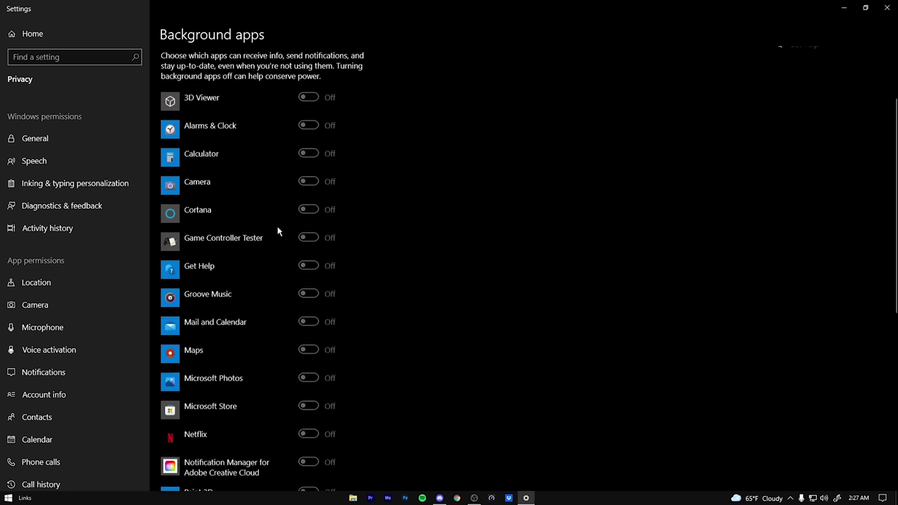
scroll(286, 261, "down", 1)
scroll(287, 261, "up", 8)
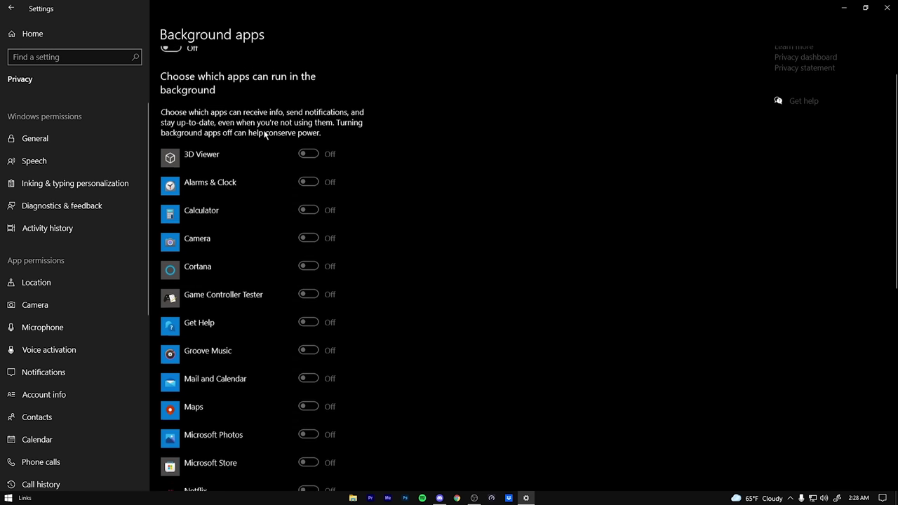
scroll(178, 358, "down", 2)
left_click(11, 498)
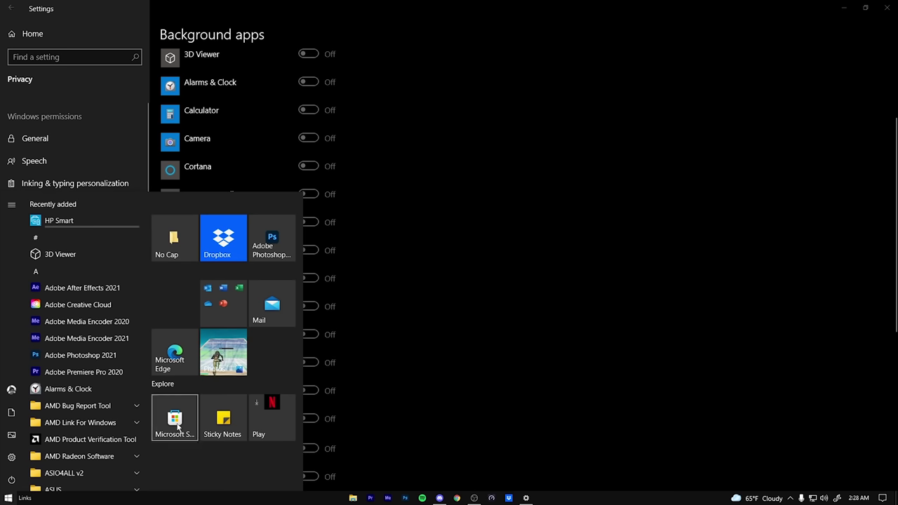
left_click(300, 250)
scroll(301, 250, "down", 8)
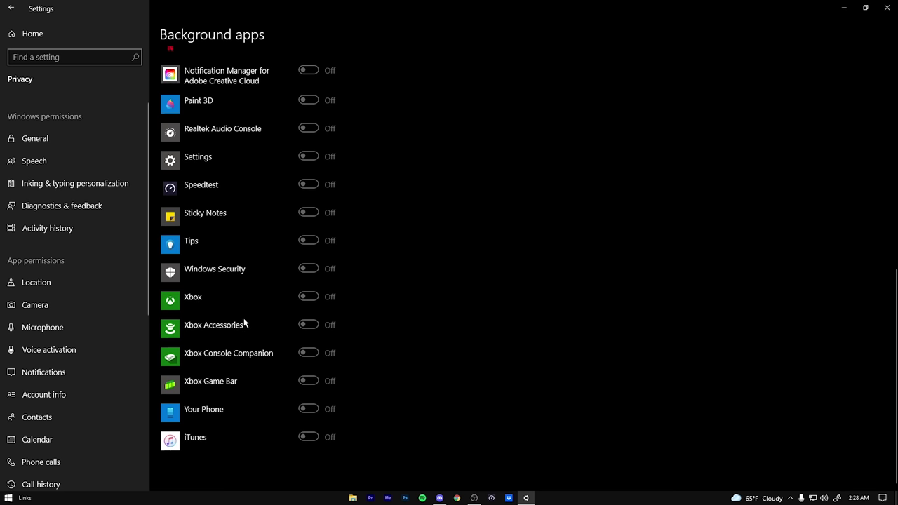
scroll(245, 323, "up", 10)
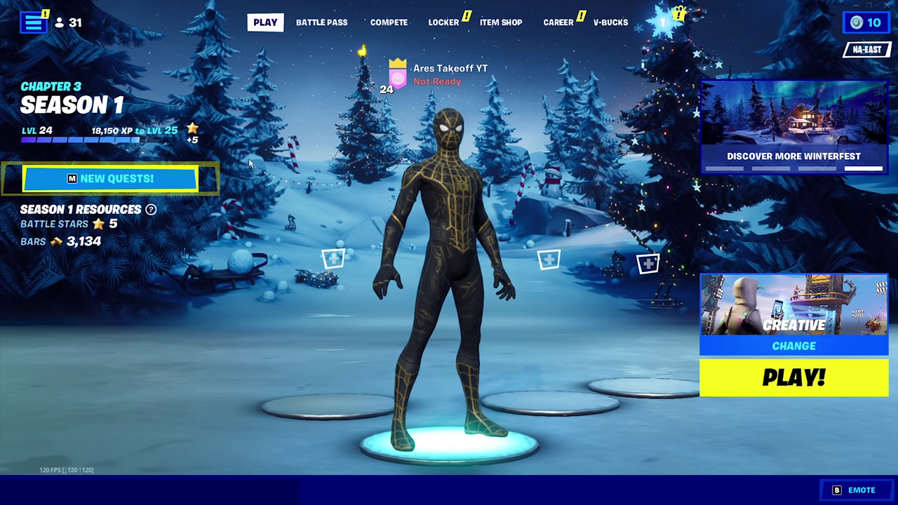
Step: Switch to Fortnite, view the Support-a-Creator code in the Item Shop, and return to the Play lobby
left_click(498, 22)
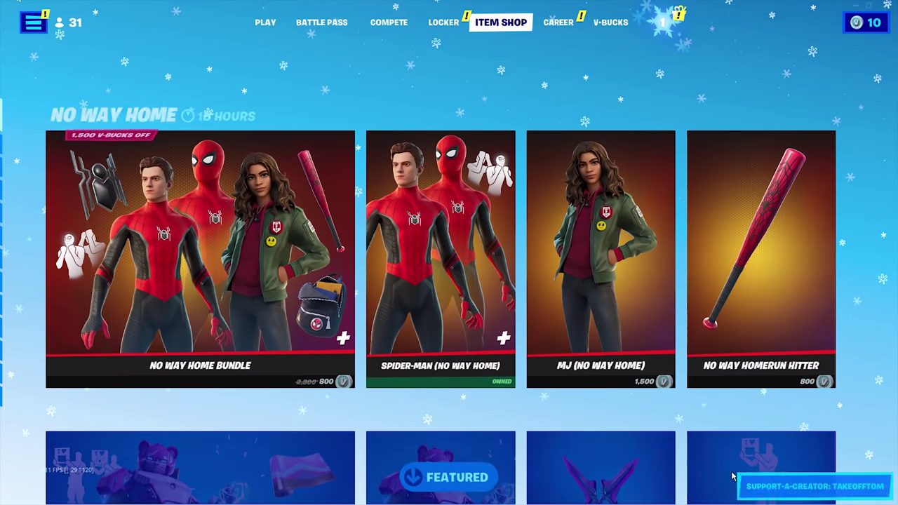
left_click(758, 486)
left_click_drag(275, 259, 232, 259)
left_click(533, 312)
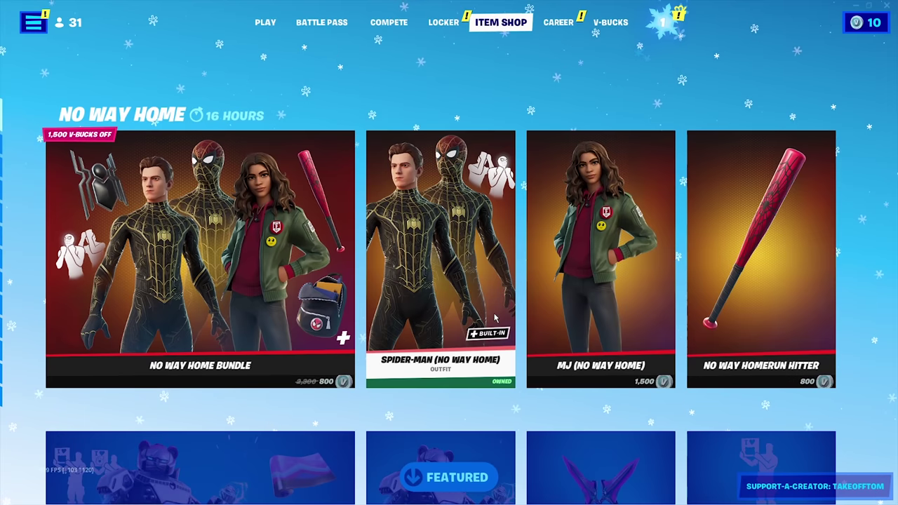
left_click(265, 23)
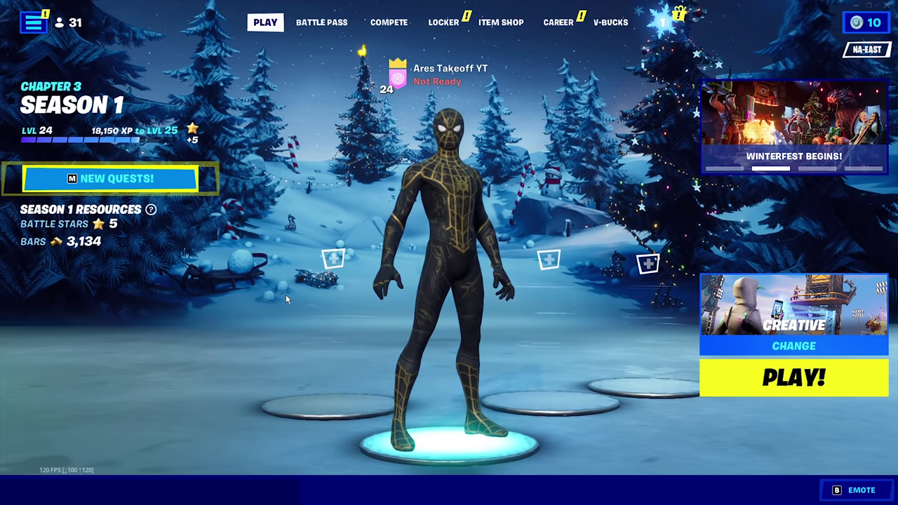